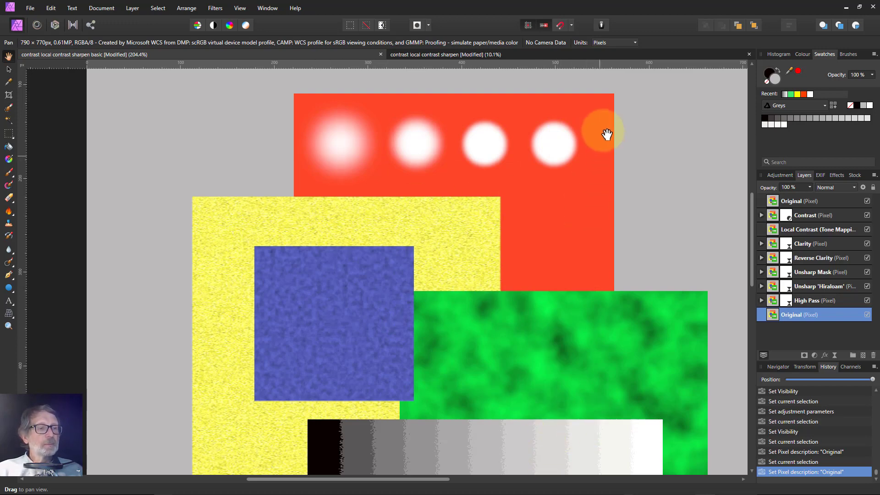
Switch back to the test-pattern document and hide its top Original layer.
click(582, 54)
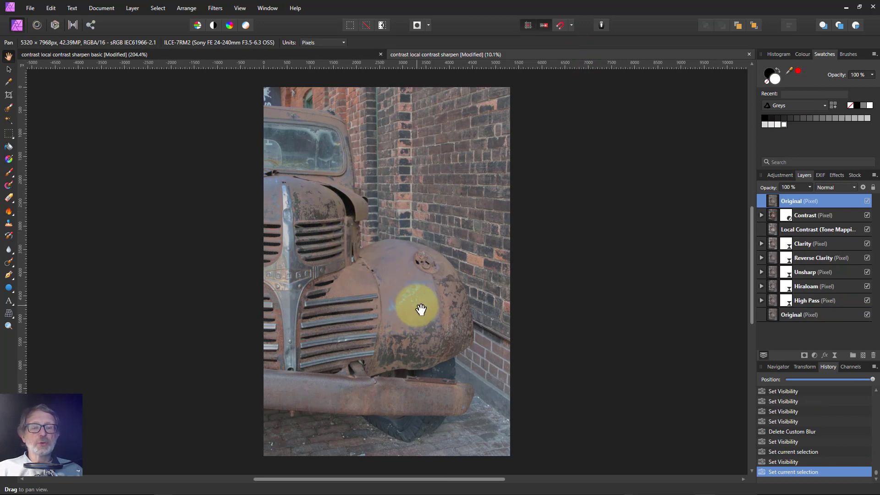
click(115, 55)
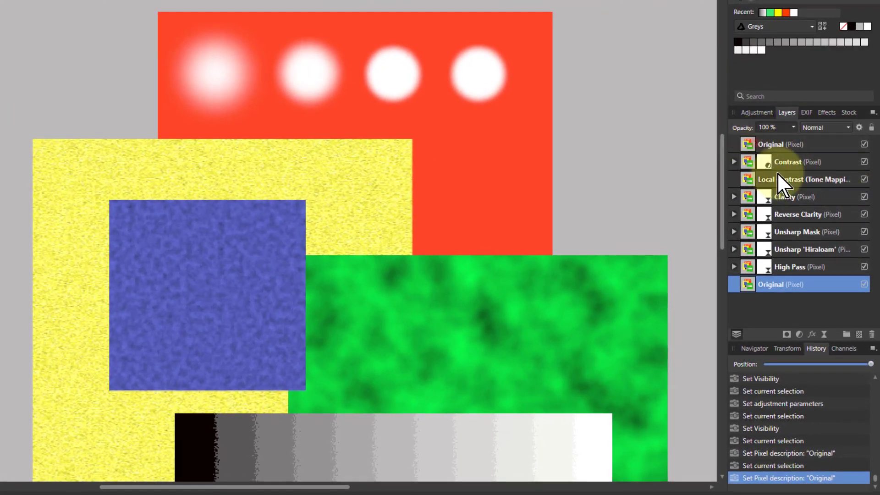
click(765, 144)
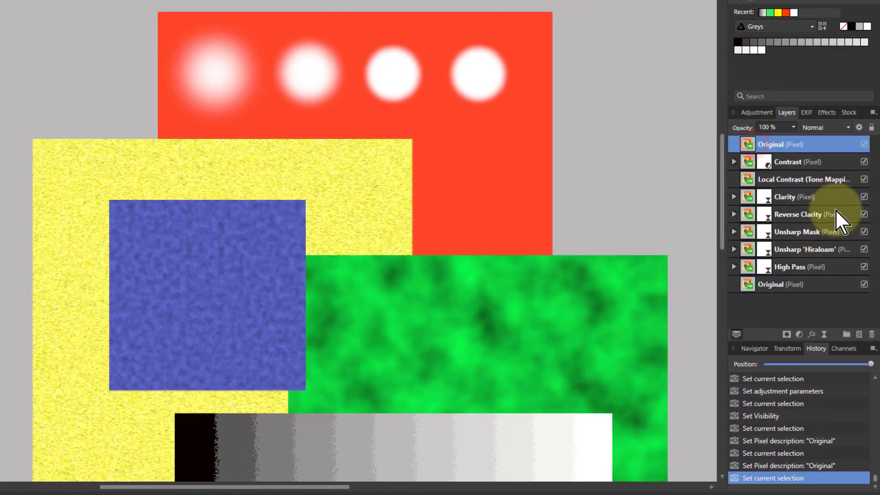
click(864, 145)
Open the Contrast layer's Brightness/Contrast adjustment and set Contrast to 90%.
click(769, 163)
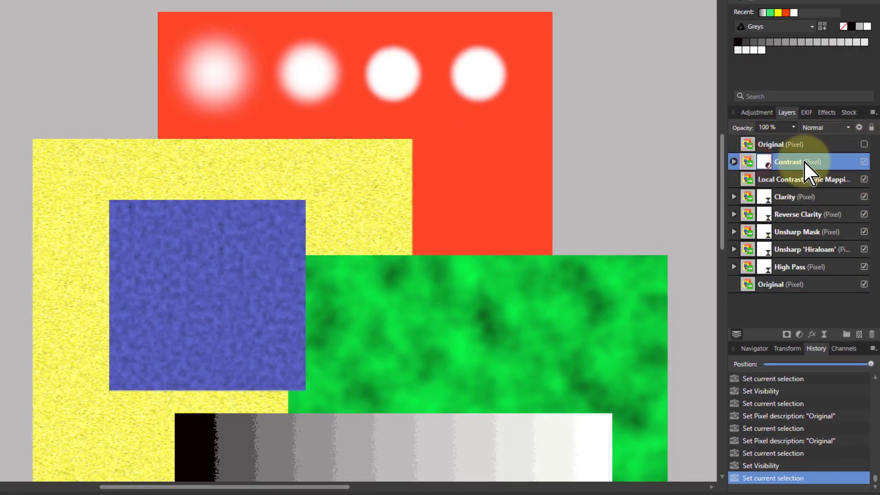
double_click(765, 162)
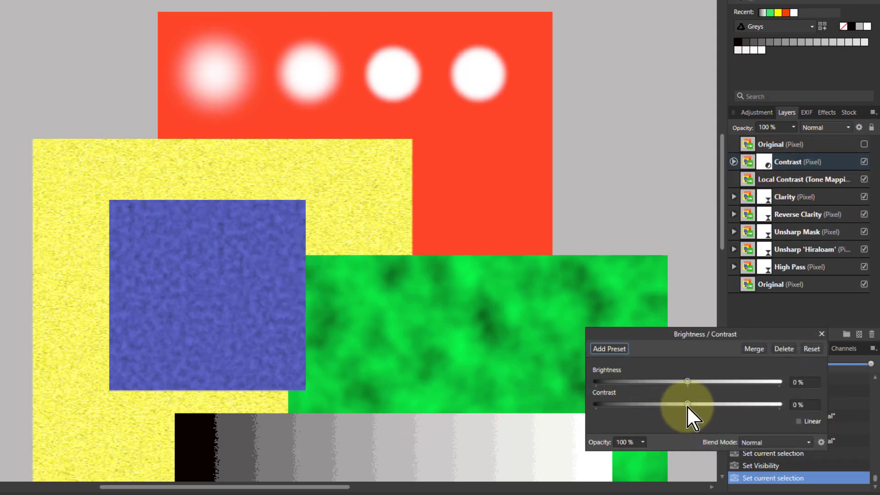
drag(686, 406, 753, 410)
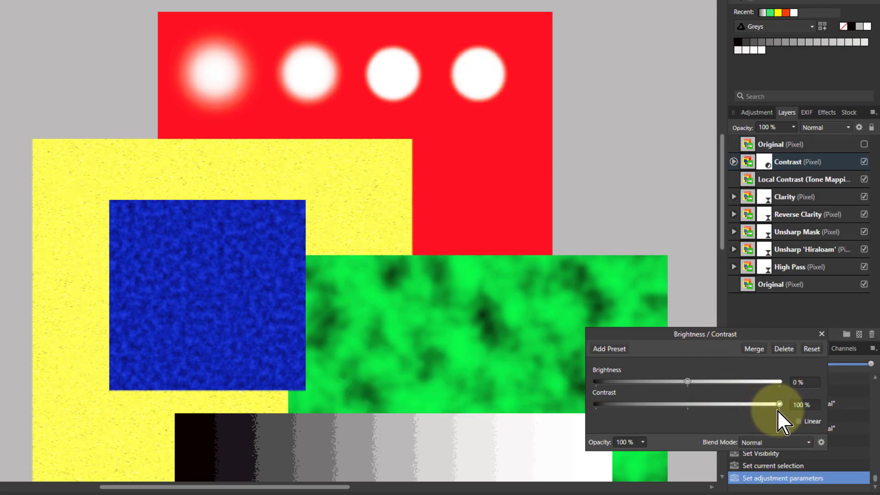
drag(779, 405, 687, 419)
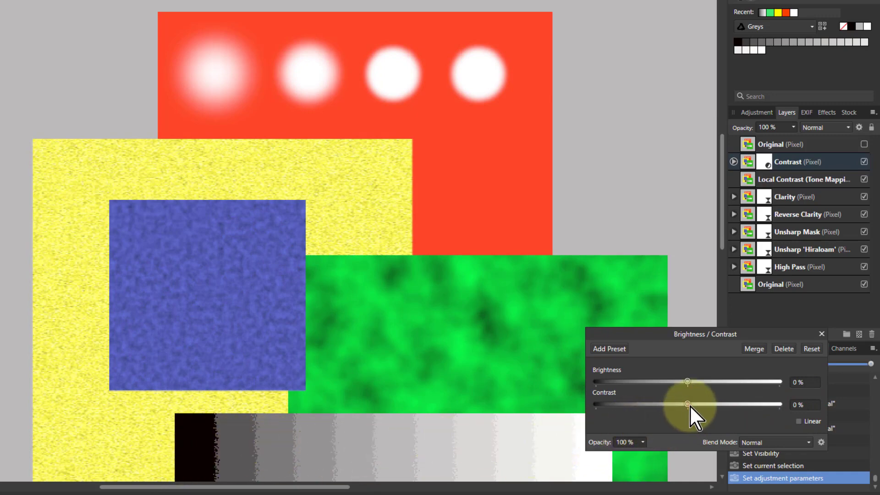
drag(689, 405, 762, 405)
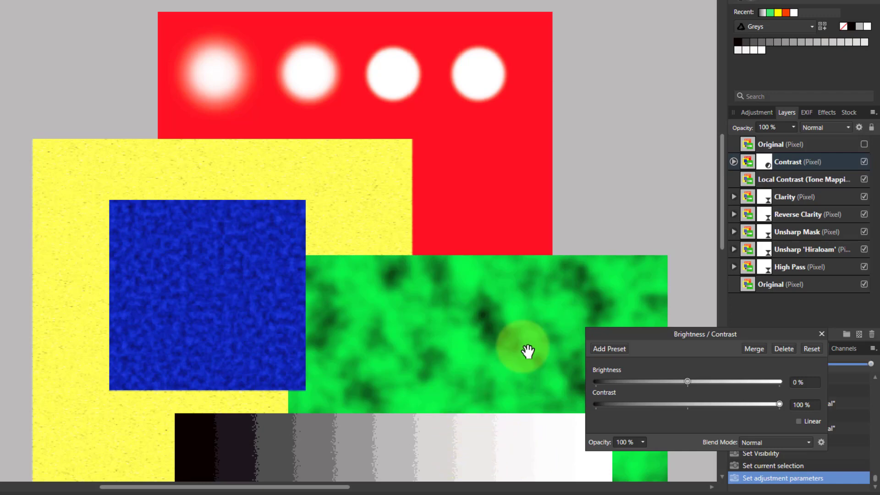
drag(758, 403, 788, 406)
drag(721, 405, 769, 405)
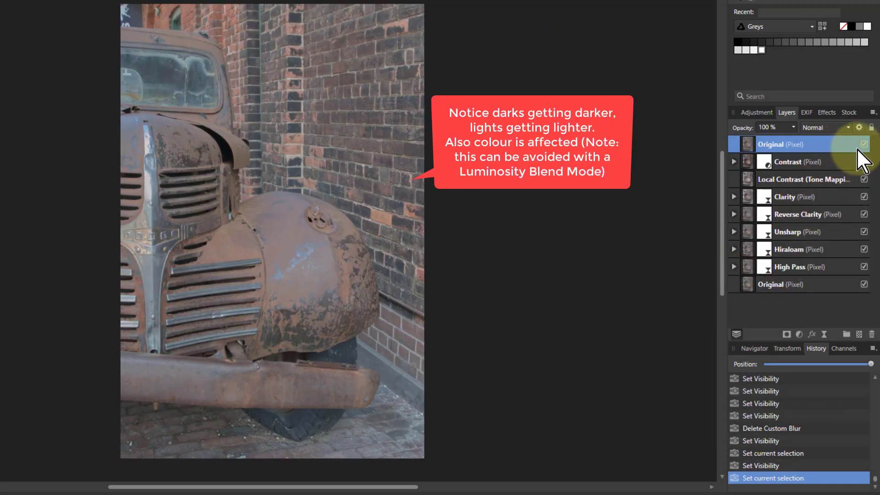
Toggle the top Original layer to compare, and hide the Contrast layer in the test pattern.
click(862, 143)
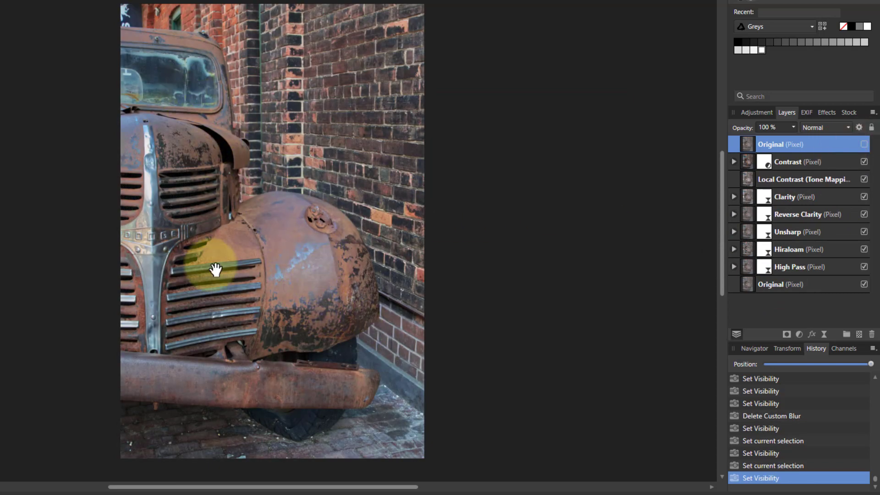
click(863, 145)
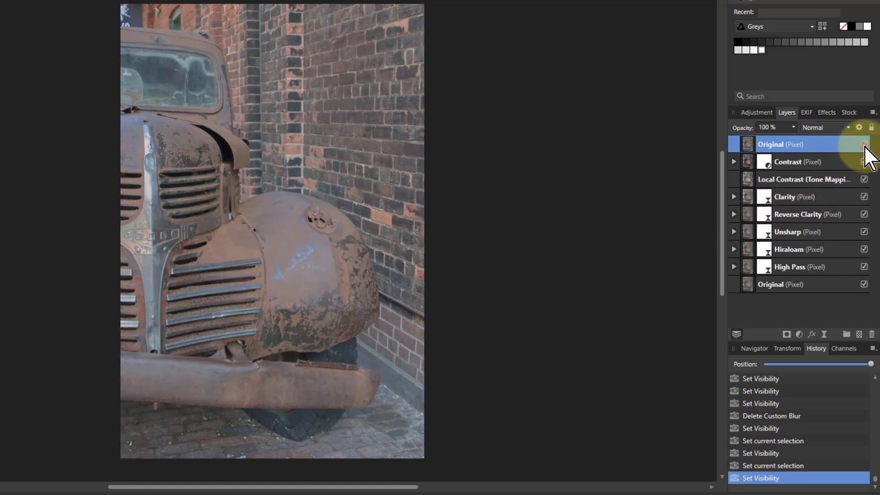
click(863, 144)
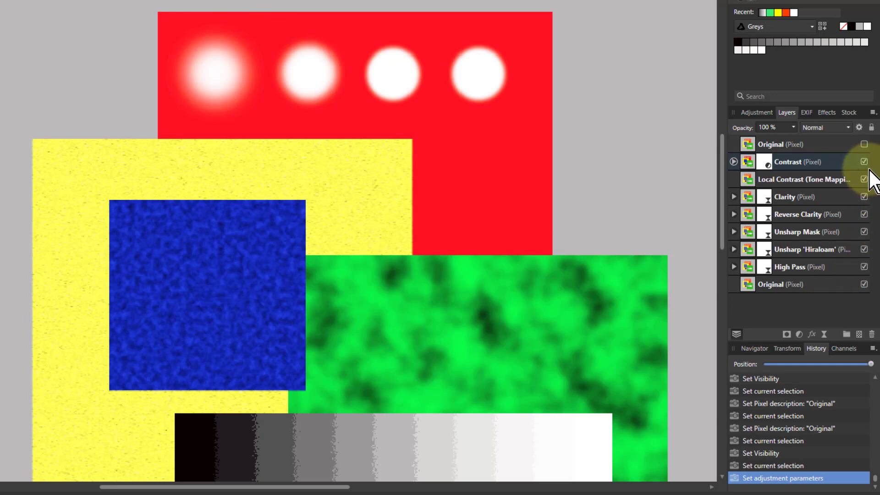
click(863, 162)
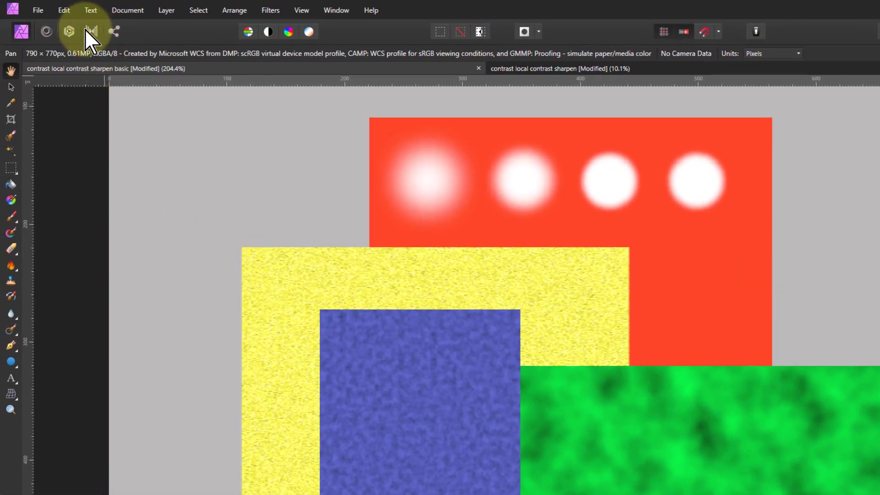
Open the Tone Mapping persona and set Tone Compression to 0%.
click(90, 31)
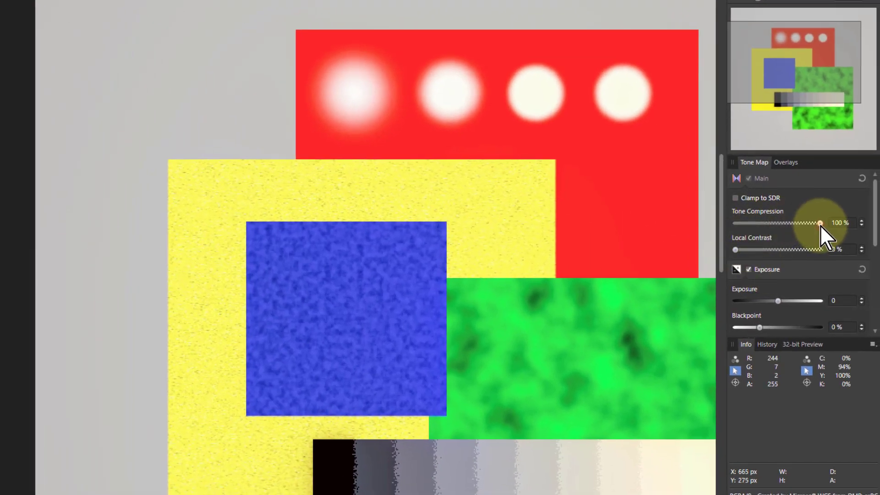
drag(820, 225, 718, 225)
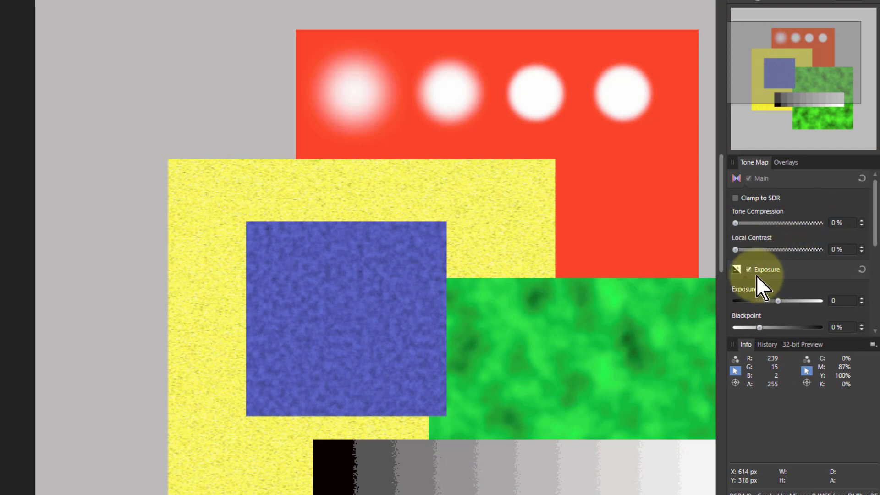
click(736, 249)
Set Local Contrast to 100% to preview its effect on the test pattern.
drag(387, 494, 409, 494)
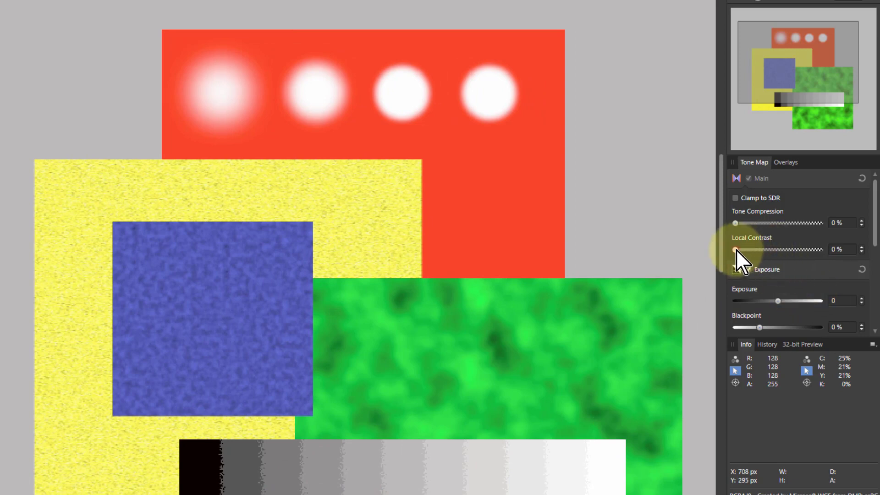
drag(735, 250, 821, 251)
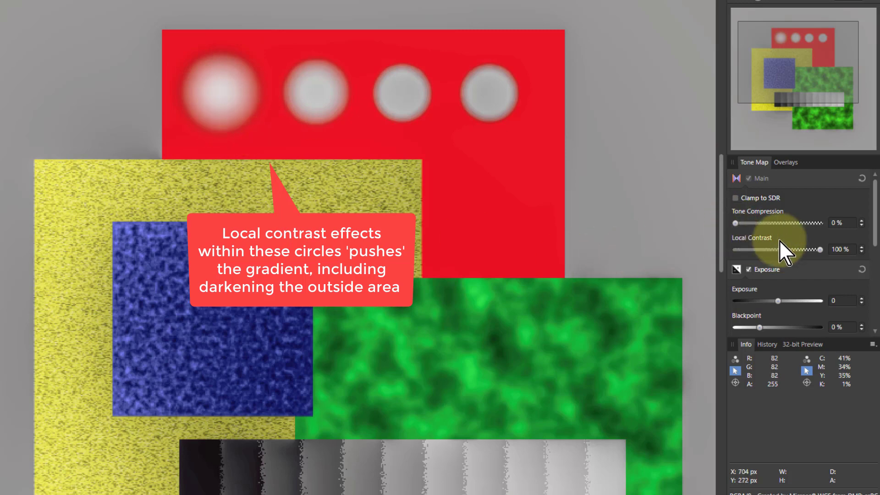
mouse_move(816, 249)
mouse_down()
mouse_move(724, 250)
mouse_move(851, 253)
mouse_move(741, 254)
mouse_move(824, 255)
mouse_up()
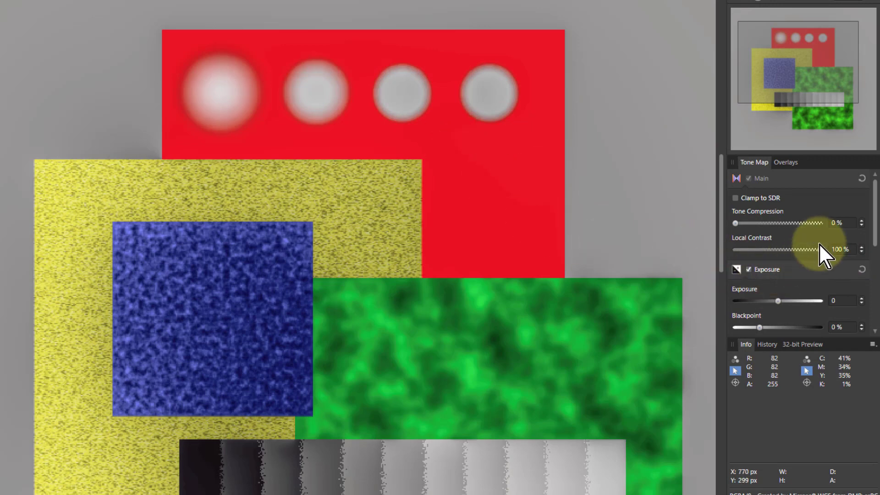
drag(820, 249, 682, 251)
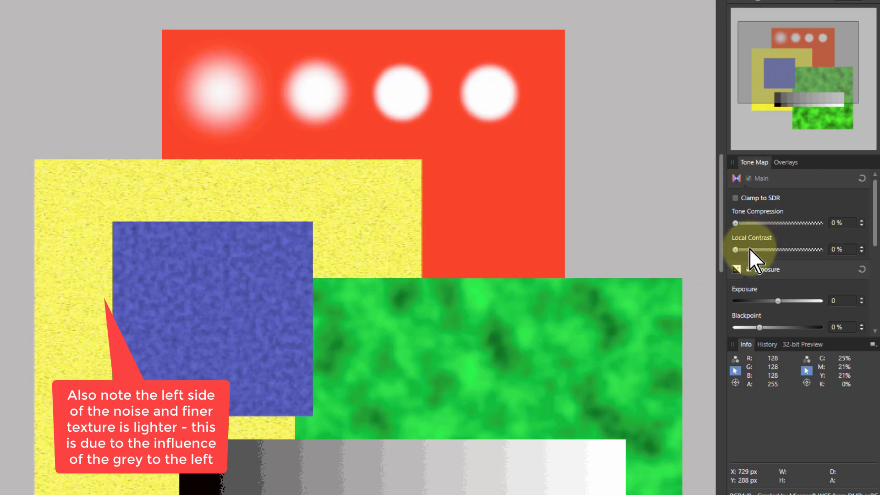
drag(734, 249, 823, 259)
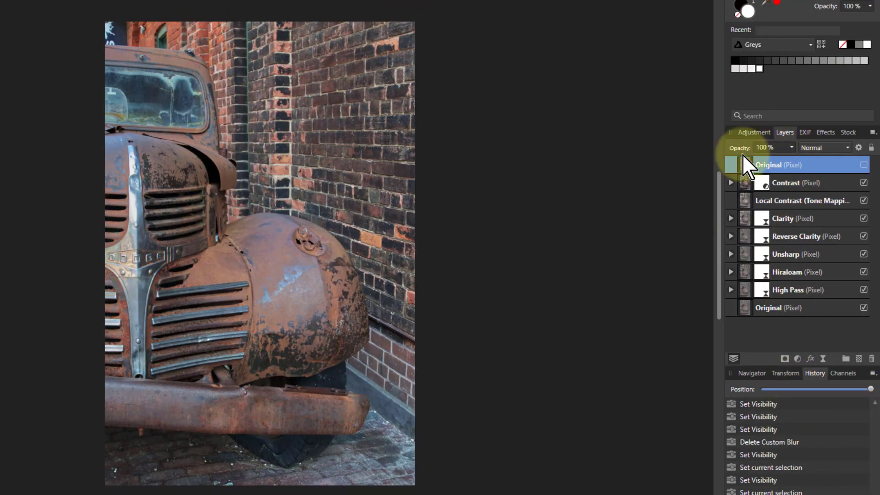
Hide the Contrast layer in the truck photo and select the Local Contrast layer.
click(863, 182)
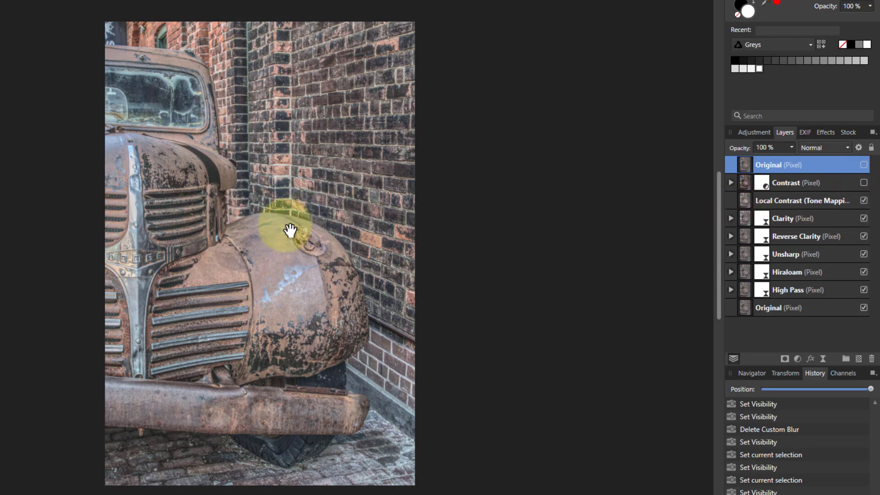
click(748, 204)
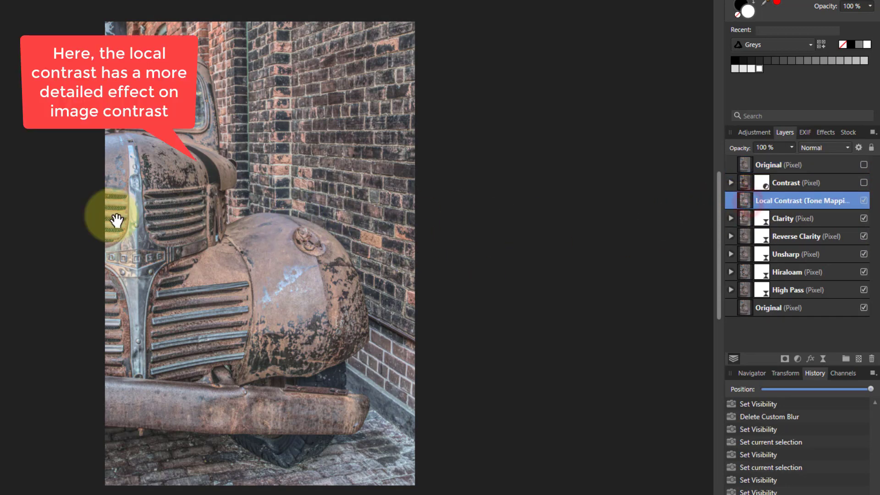
scroll(306, 266, up, 6)
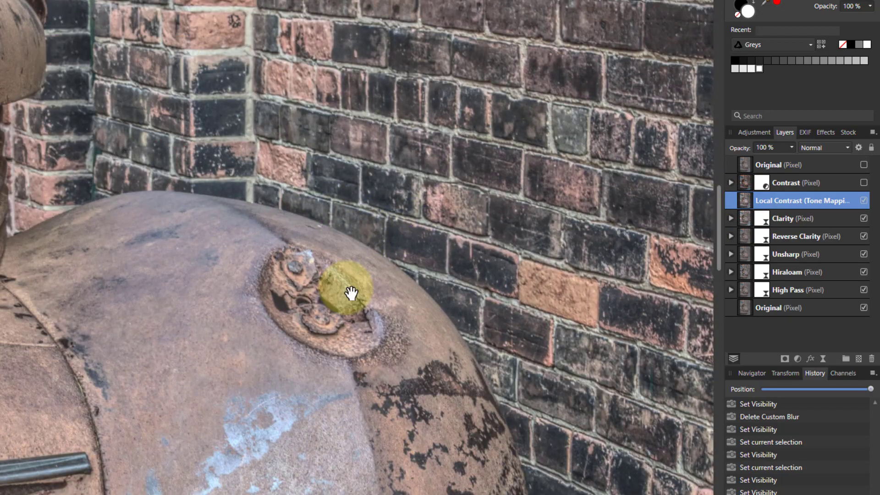
drag(349, 291, 274, 255)
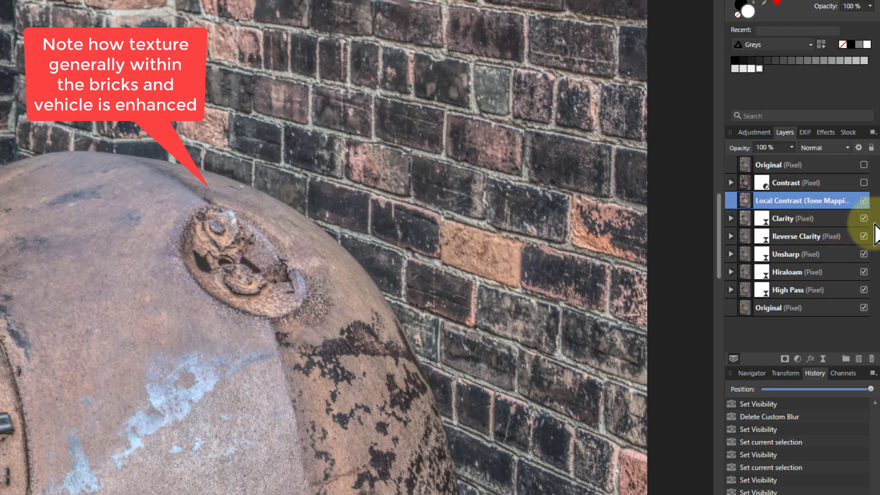
Compare the Original, Contrast and Local Contrast layers by toggling their visibility.
click(864, 164)
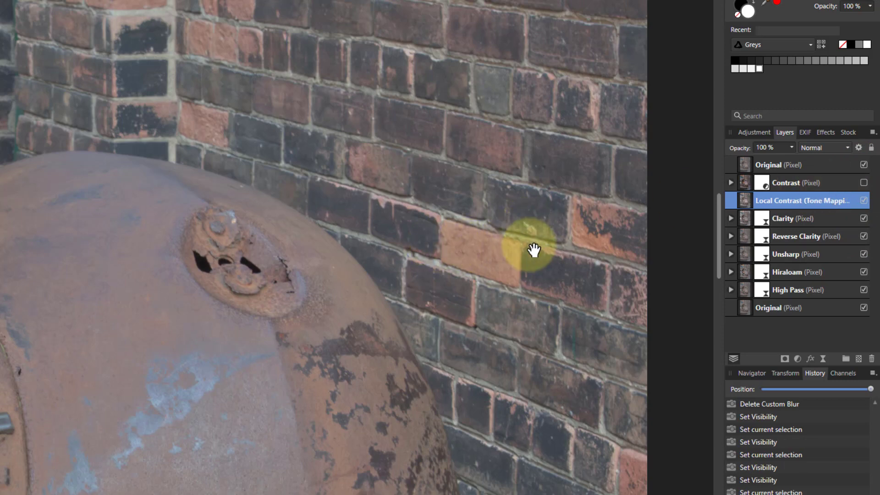
click(863, 166)
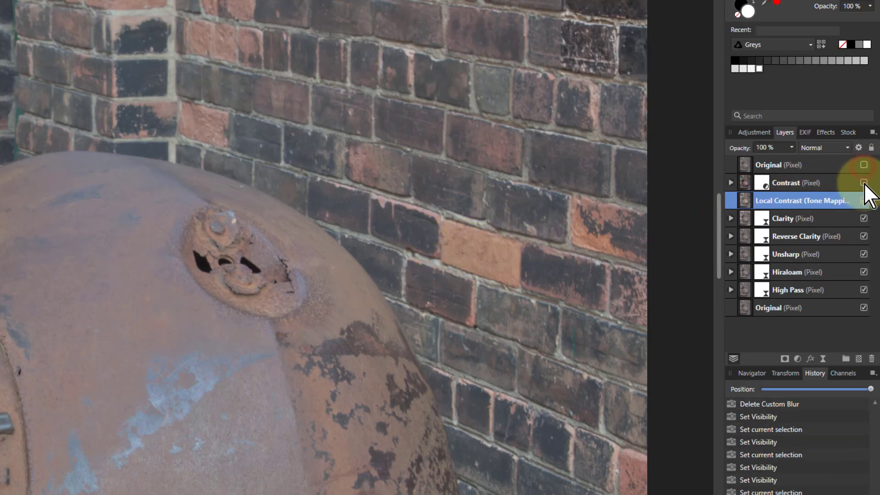
click(864, 183)
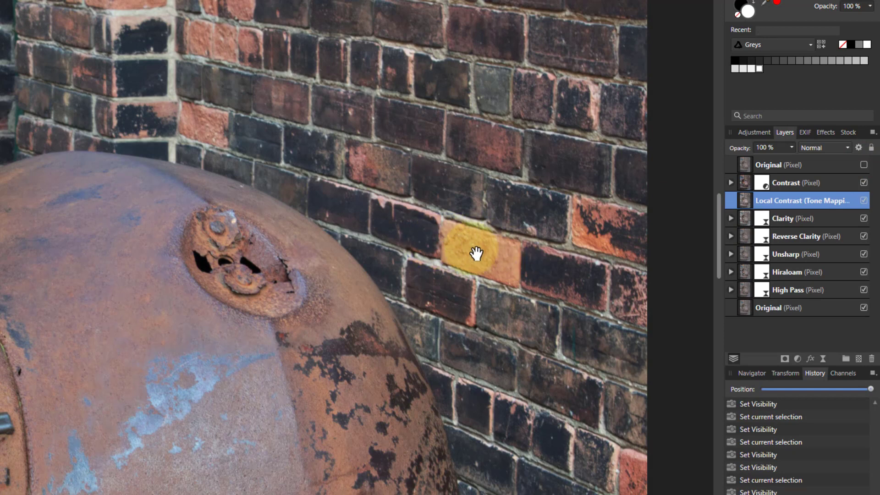
click(864, 200)
click(863, 183)
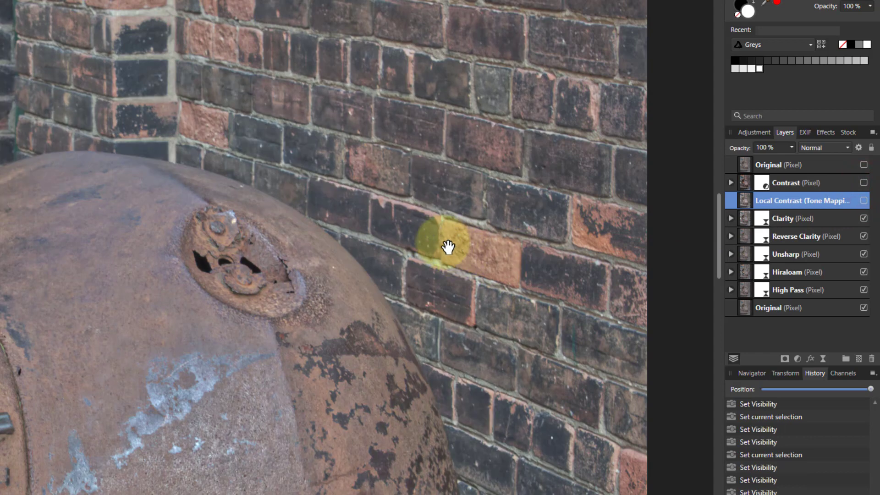
Toggle the Local Contrast layer on and off to compare the effect on the whole truck photo.
click(776, 218)
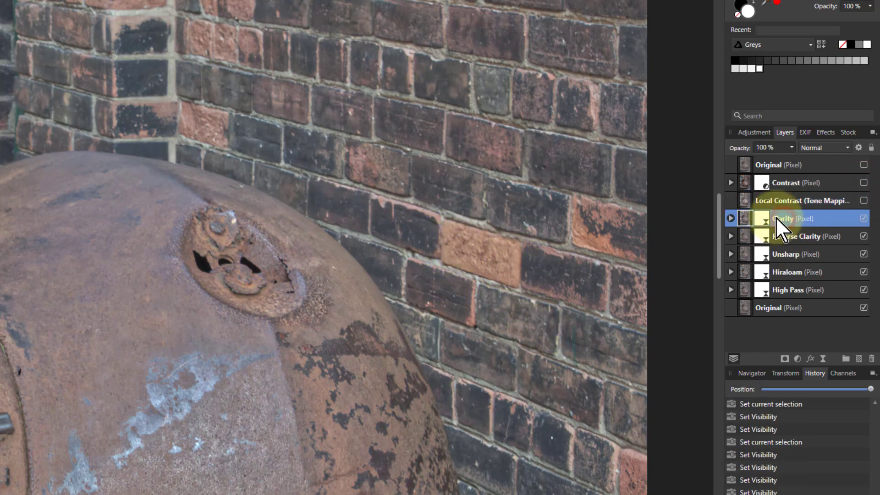
click(835, 200)
click(863, 200)
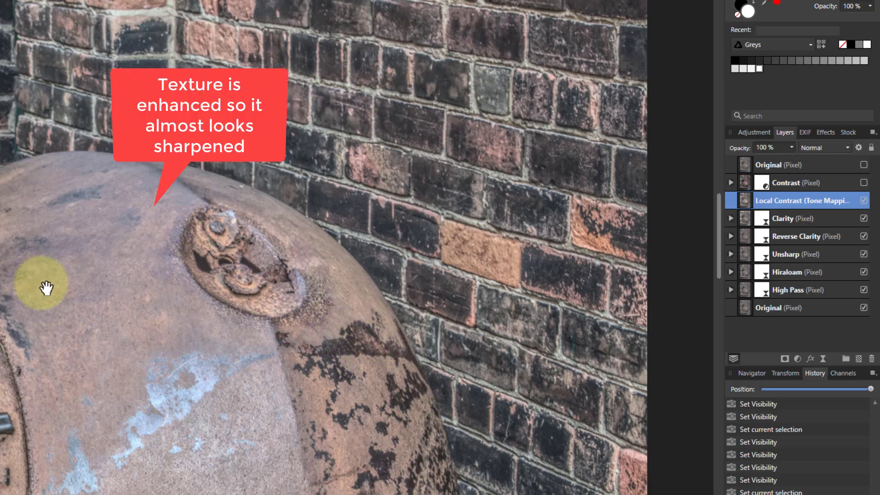
key(ctrl+0)
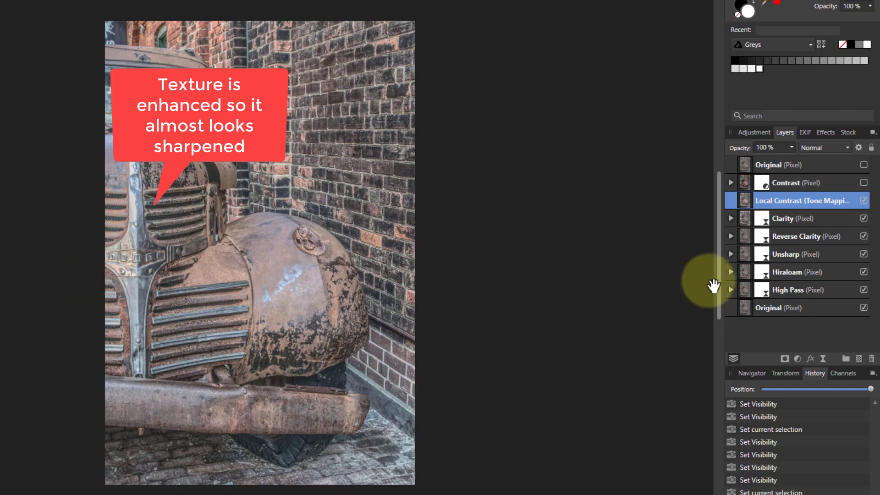
click(863, 200)
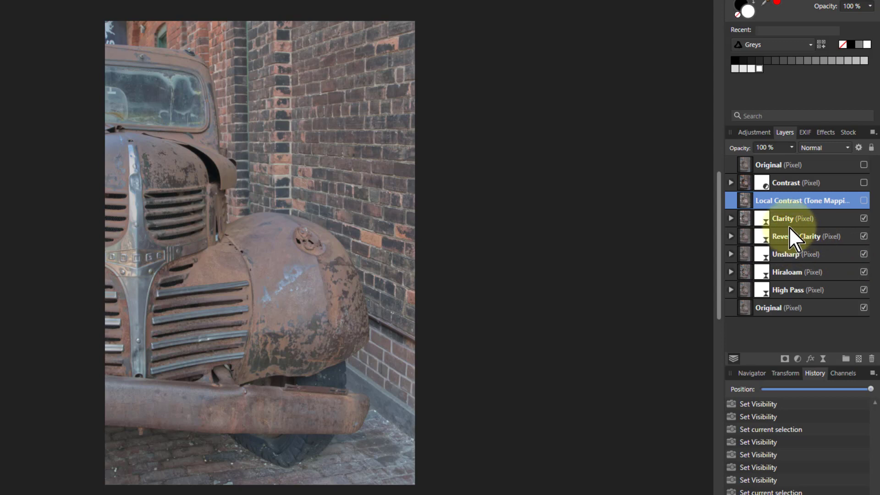
Hide the Local Contrast layer in the test pattern and open the Clarity layer's Live Clarity settings.
click(749, 218)
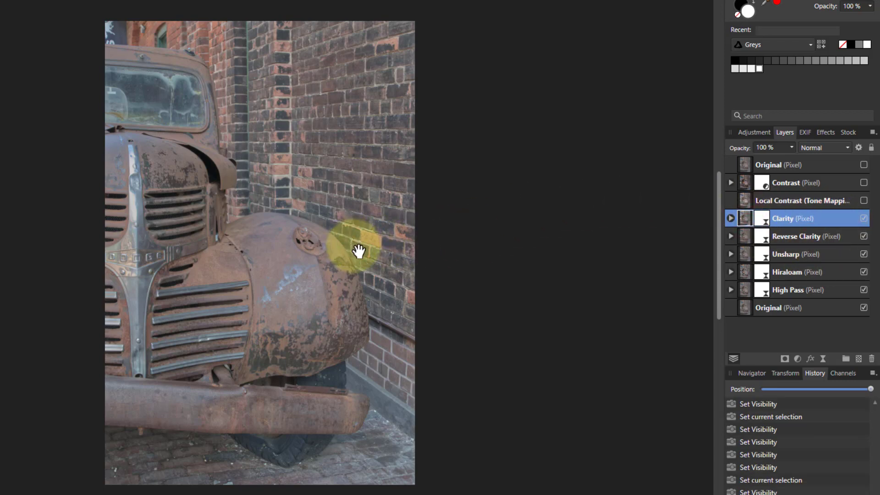
scroll(357, 249, up, 3)
scroll(358, 250, up, 4)
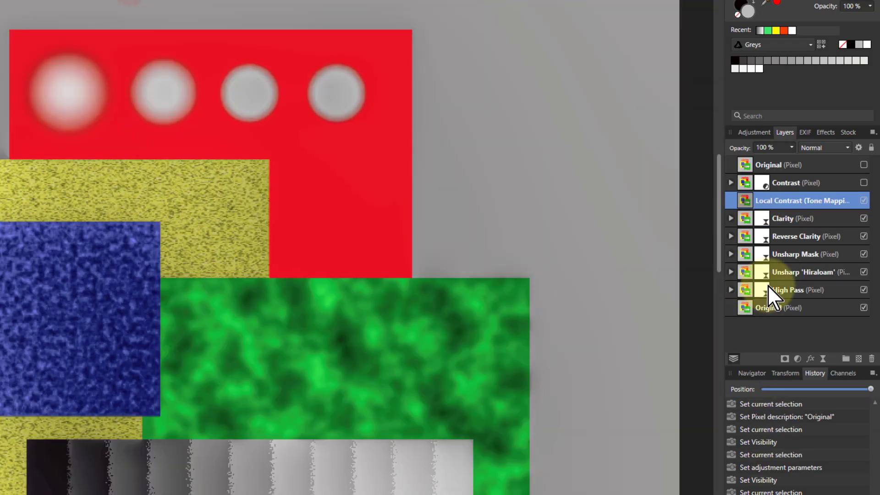
click(863, 201)
double_click(764, 216)
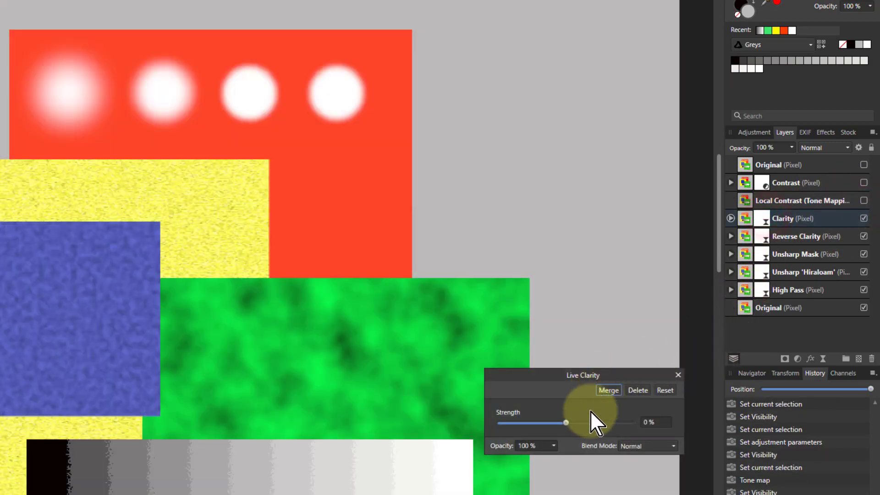
Raise the Clarity layer's Live Clarity strength to 100% on the test pattern.
click(566, 423)
drag(568, 425, 687, 429)
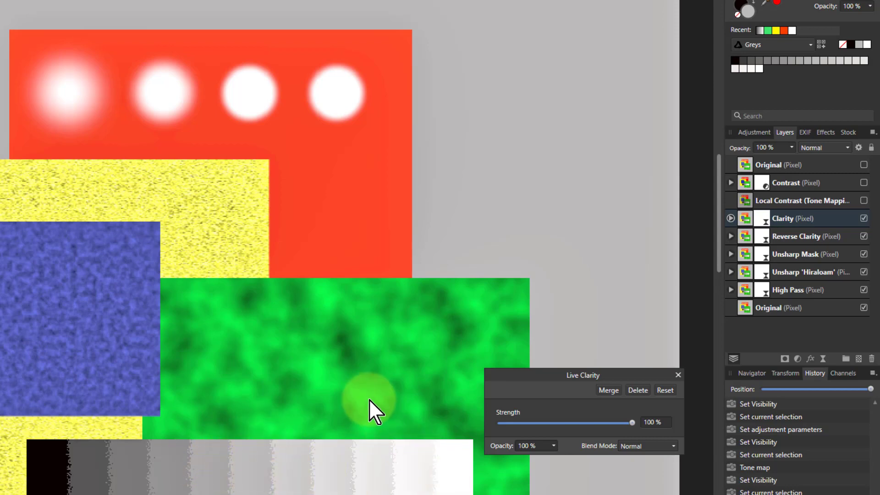
drag(629, 424, 685, 427)
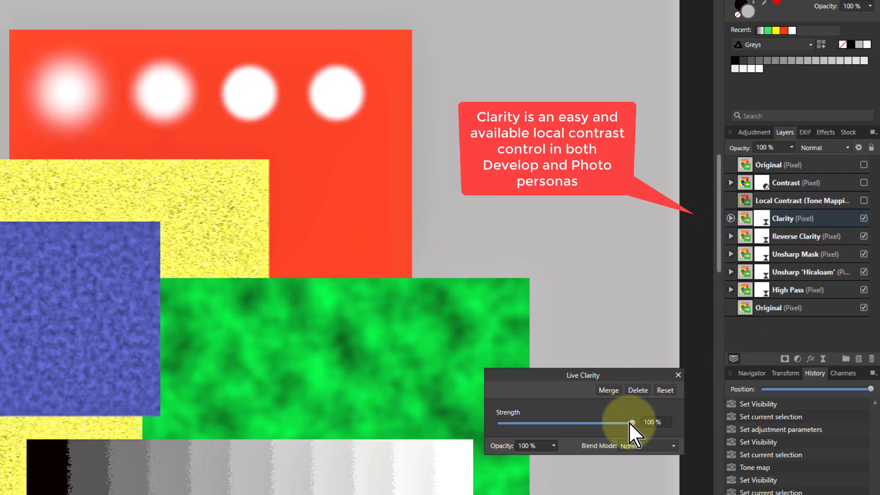
drag(631, 422, 728, 425)
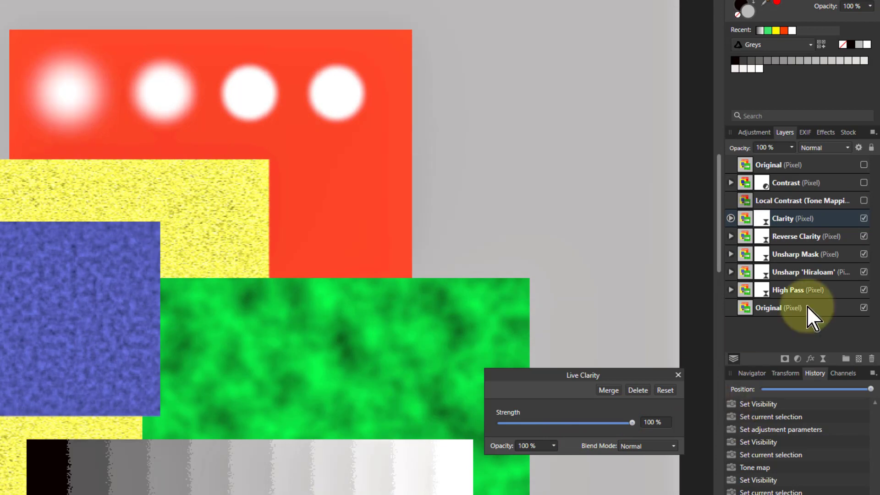
Hide the Clarity layer and set the Reverse Clarity layer's Live Clarity strength to -100%.
click(863, 218)
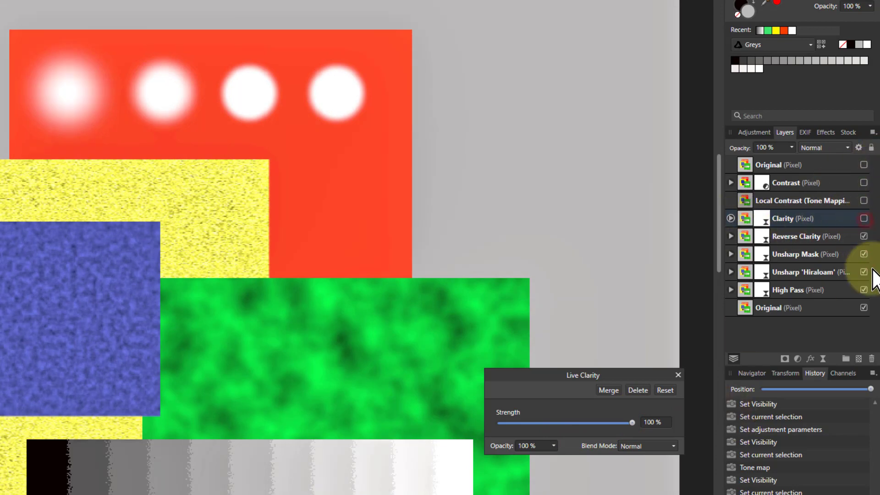
click(759, 238)
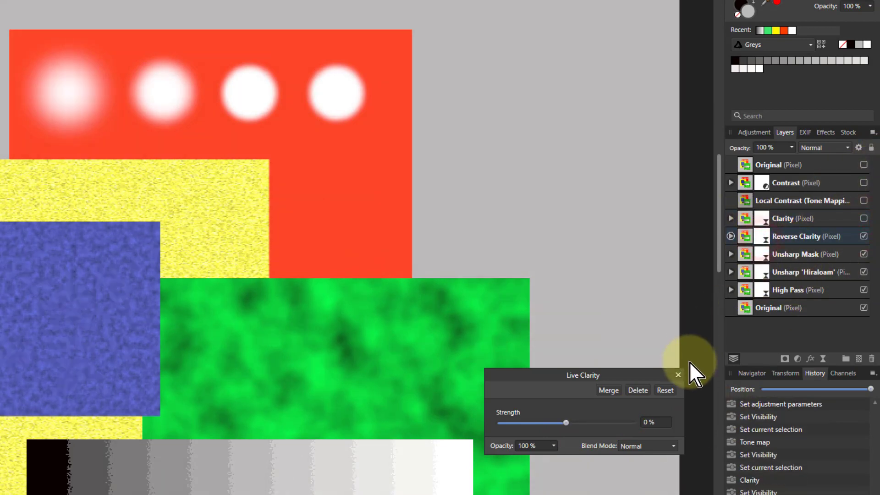
drag(566, 423, 123, 465)
drag(195, 399, 488, 427)
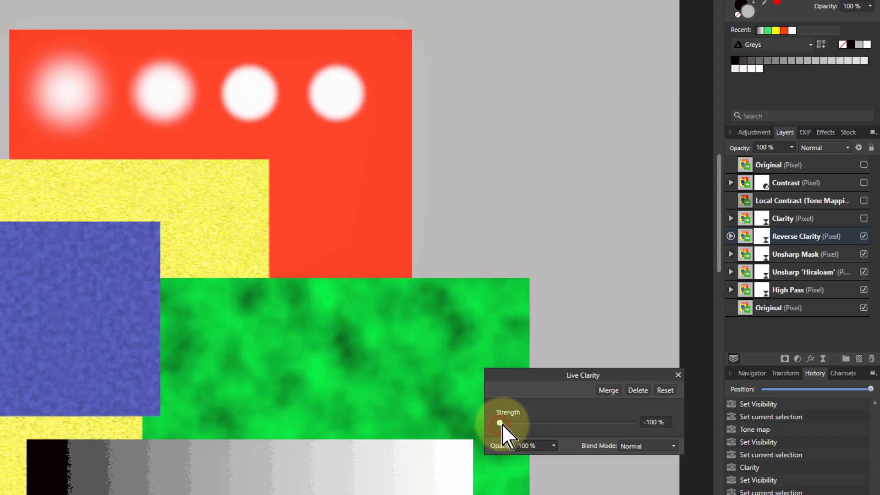
drag(501, 424, 483, 424)
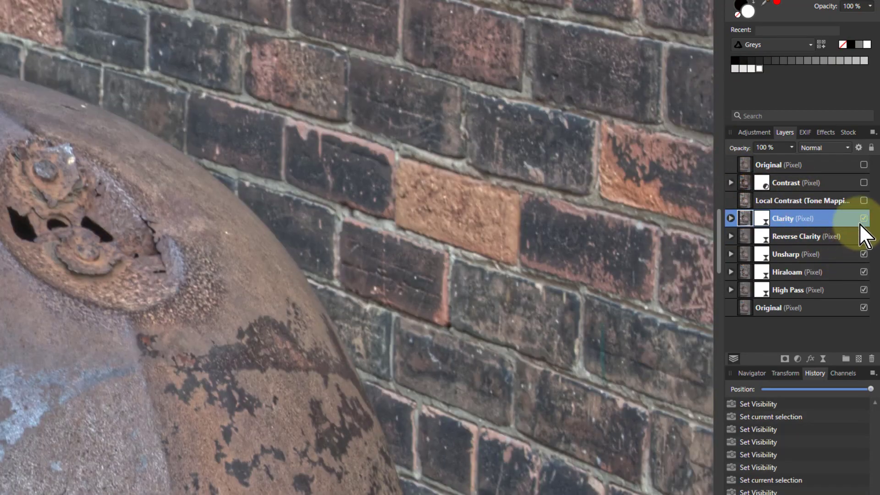
Toggle the Clarity layer's visibility on the truck photo, zoomed to fit, to compare its effect.
click(863, 219)
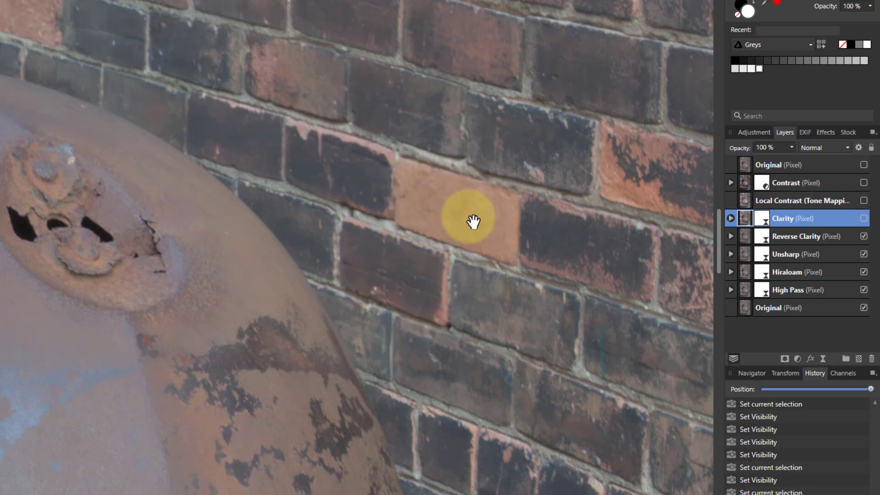
key(ctrl+0)
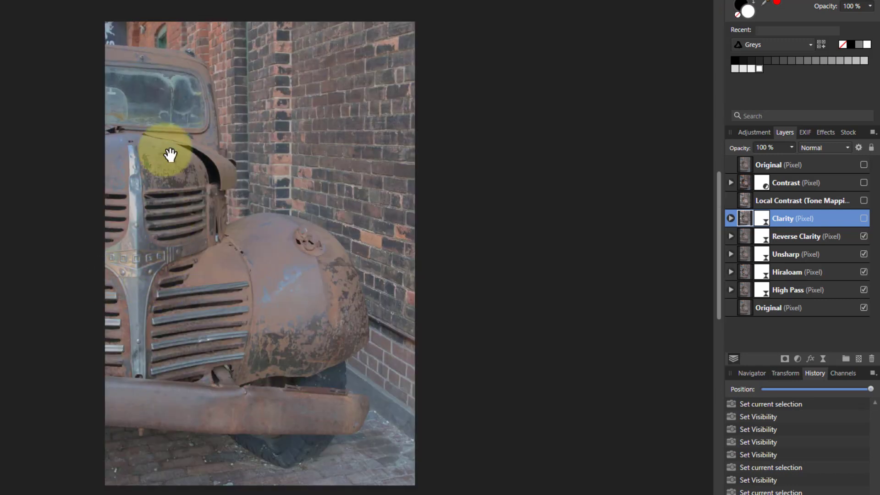
click(863, 218)
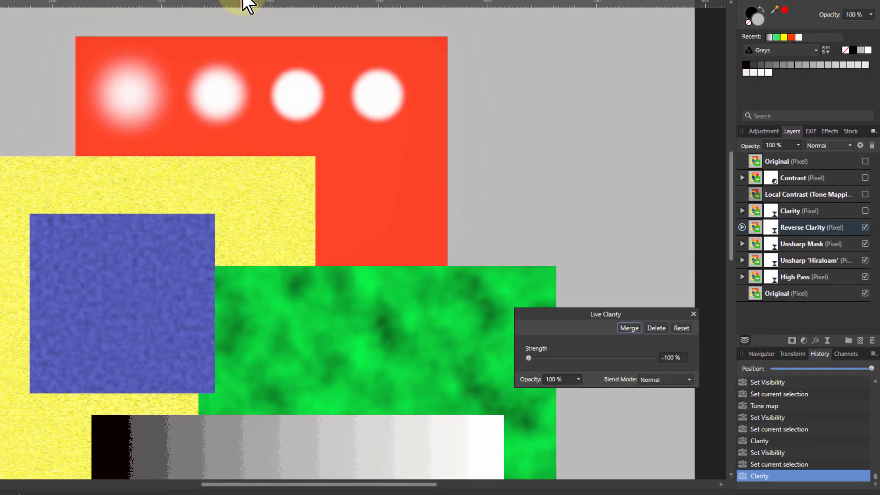
Close the Live Clarity settings and hide the Reverse Clarity layer in the test pattern.
click(694, 314)
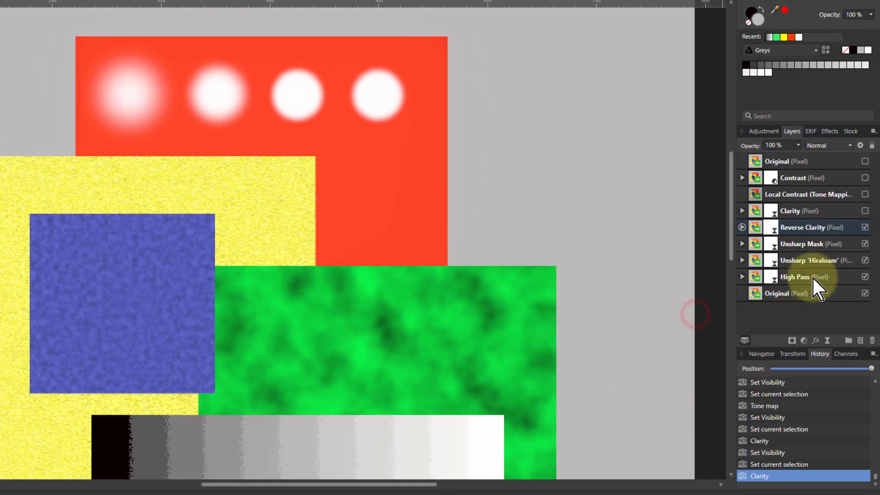
click(864, 227)
Open the Unsharp Mask layer's live settings, set Factor to 4 and raise Radius to about 0.9 px.
click(752, 245)
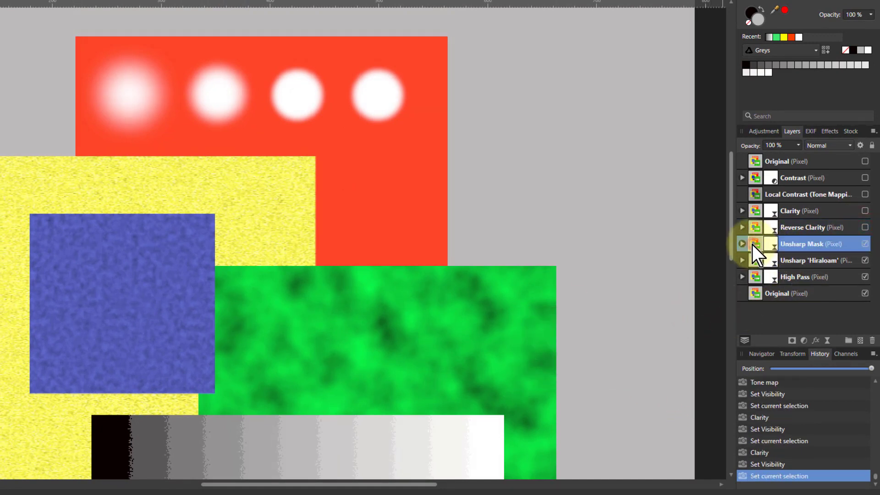
double_click(774, 245)
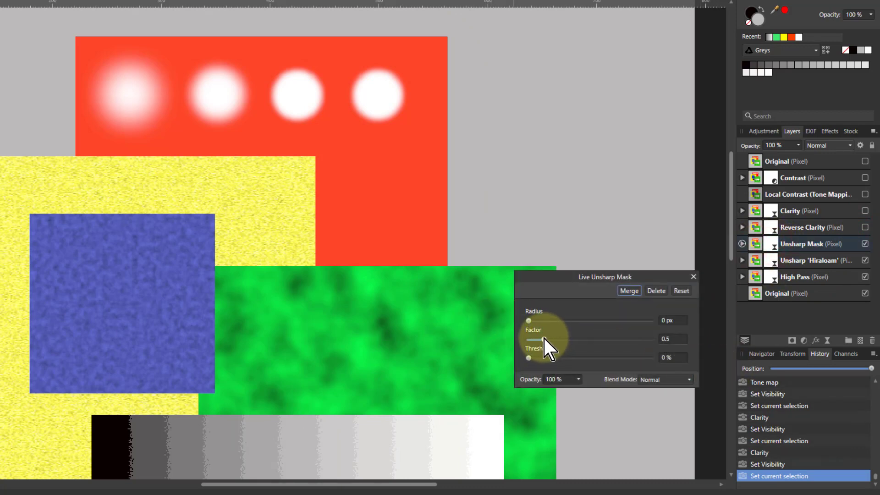
drag(544, 339, 656, 339)
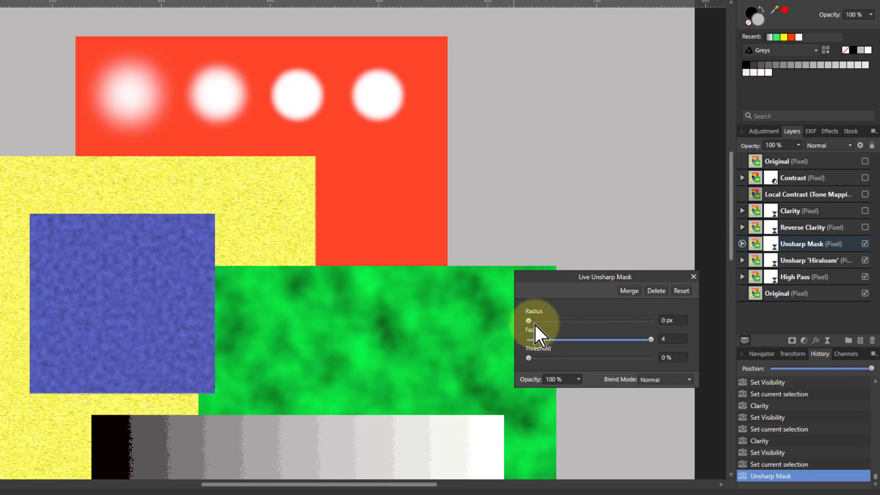
drag(528, 321, 545, 322)
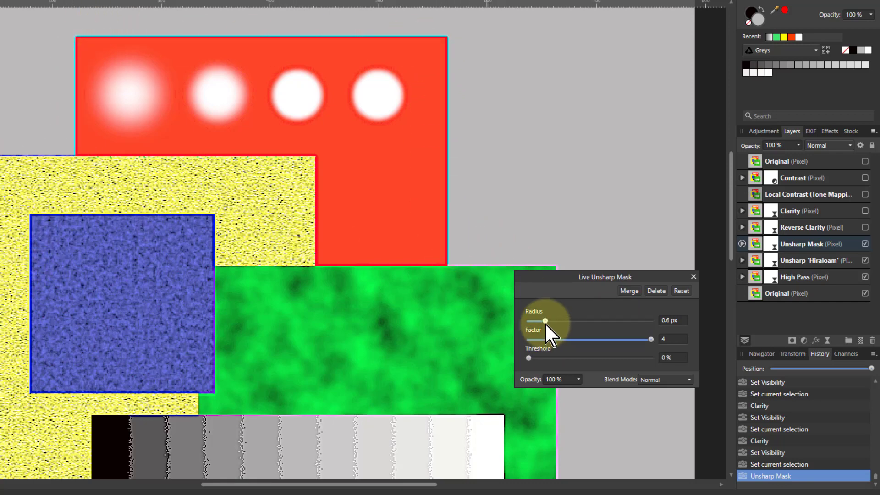
mouse_move(544, 321)
mouse_down()
mouse_move(502, 324)
mouse_move(547, 321)
mouse_up()
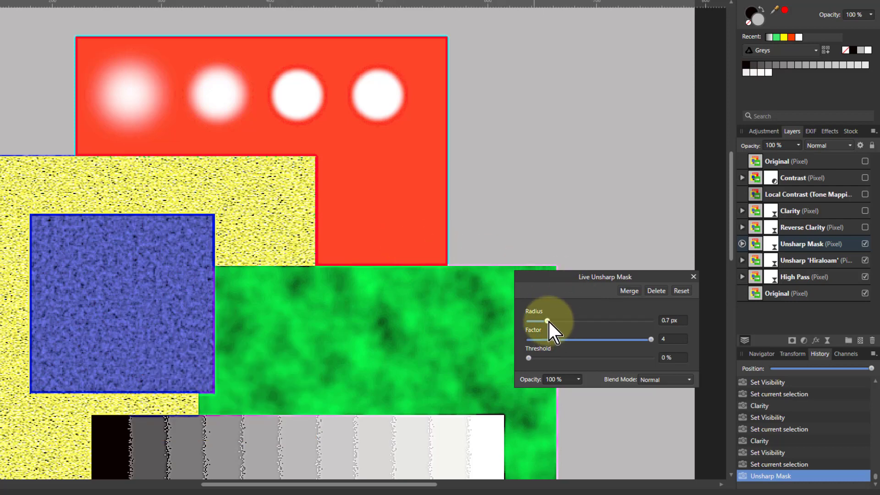
mouse_move(549, 322)
mouse_down()
mouse_move(516, 321)
mouse_move(560, 324)
mouse_move(536, 323)
mouse_move(553, 322)
mouse_up()
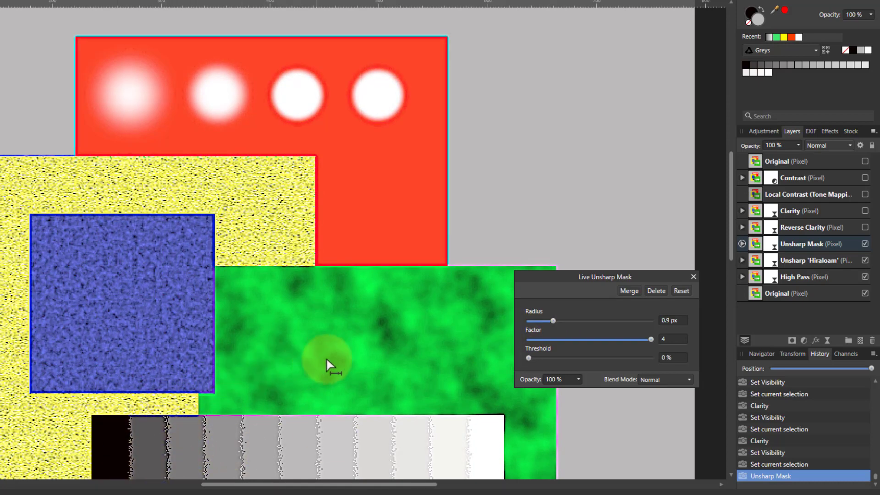
Zoom in on the pattern and raise the Unsharp Mask radius to 21.4 px.
scroll(369, 338, up, 4)
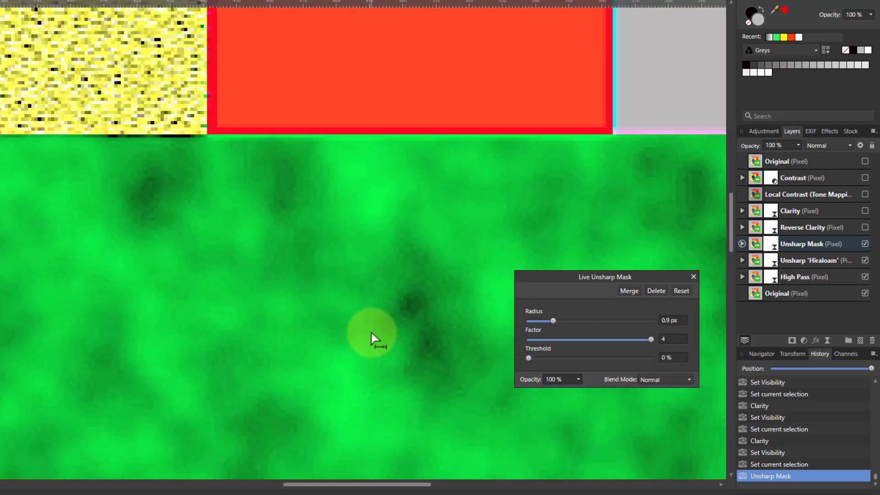
drag(551, 323, 593, 326)
scroll(295, 310, down, 5)
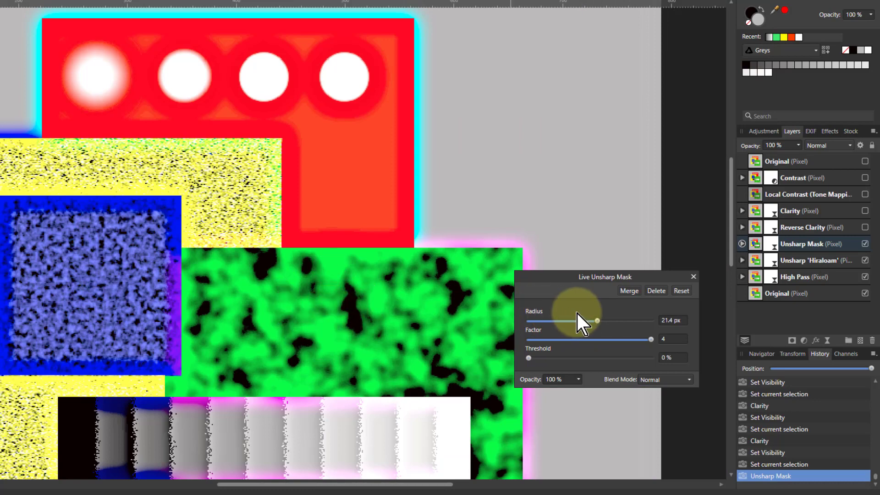
Set the Unsharp Mask radius to 1 px and lower Factor to about 1.8.
drag(595, 320, 555, 324)
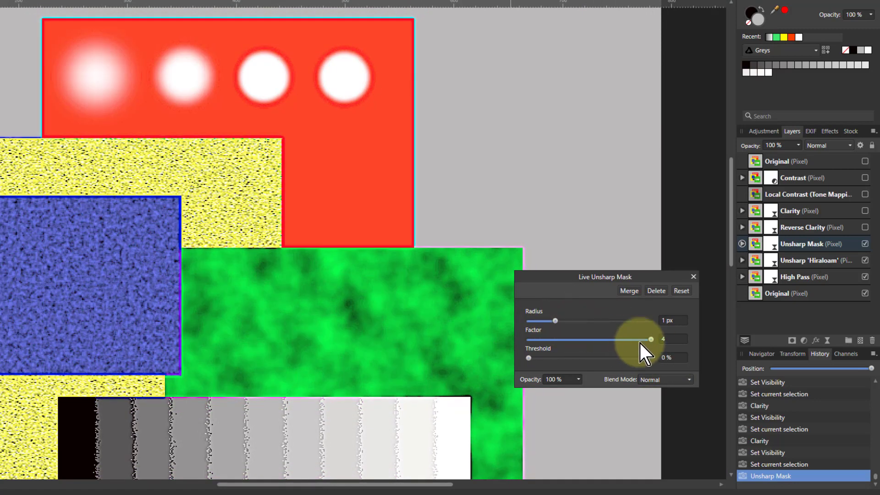
drag(651, 340, 584, 340)
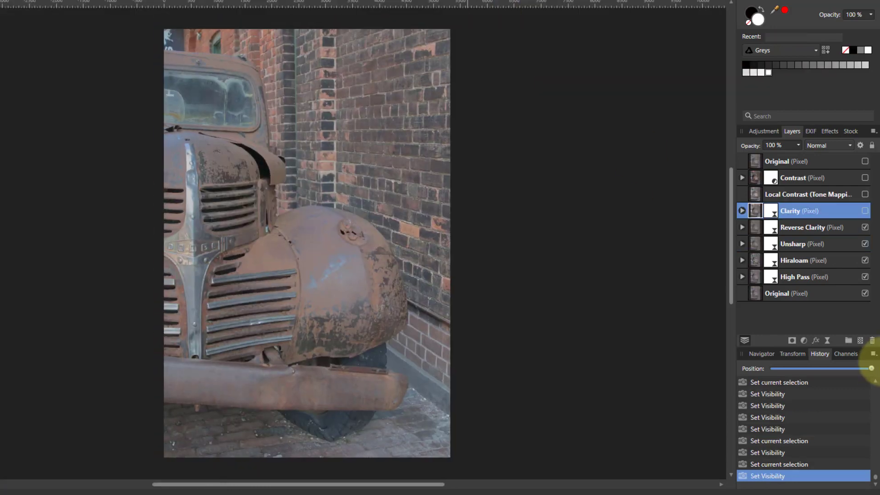
Hide the Reverse Clarity layer in the truck photo and select the Unsharp layer.
click(865, 227)
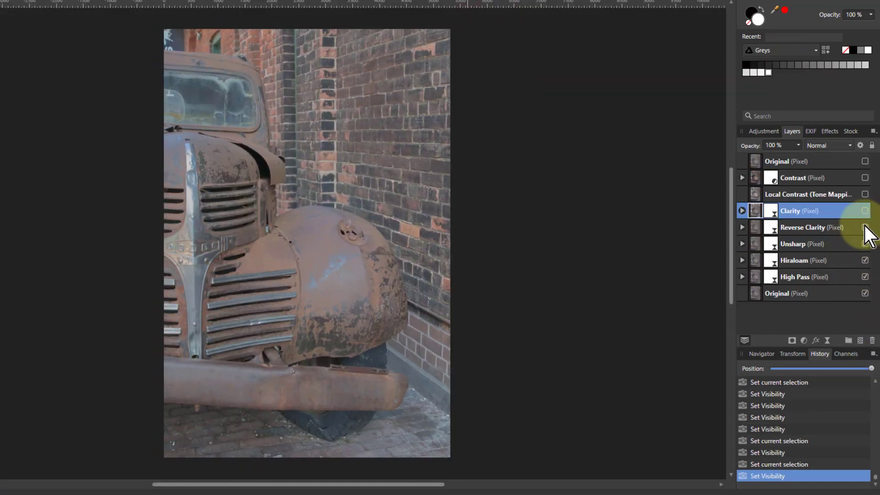
click(754, 247)
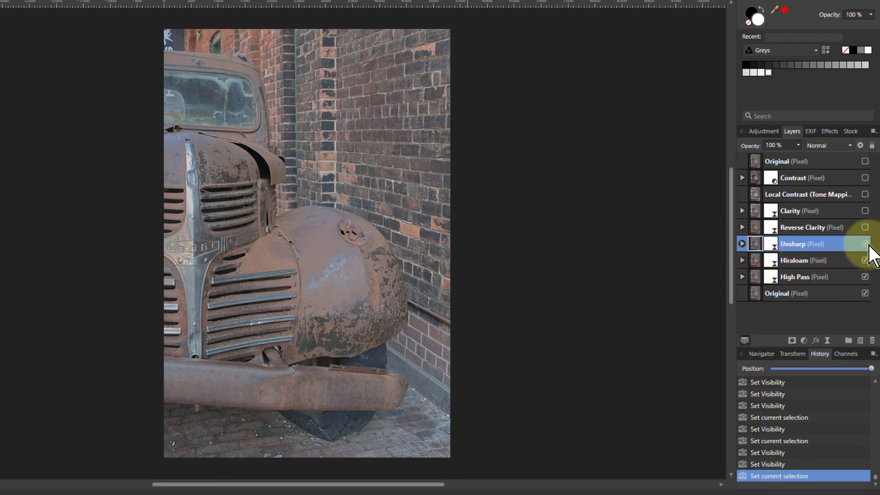
Open the Unsharp layer's settings and toggle the top Original layer to compare the sharpening on the truck.
click(864, 161)
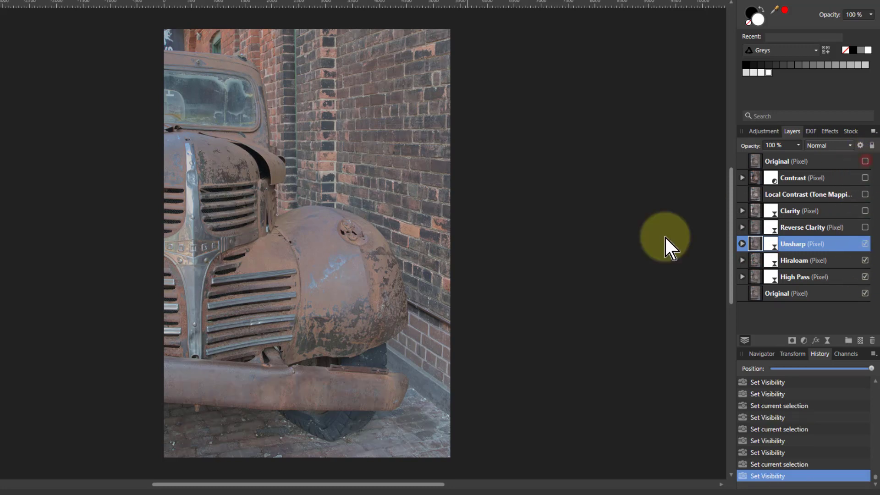
double_click(770, 243)
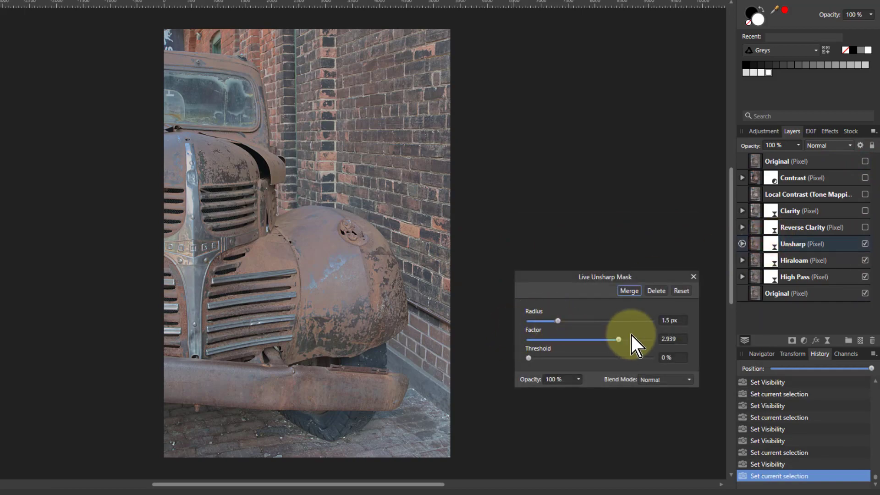
scroll(334, 222, up, 5)
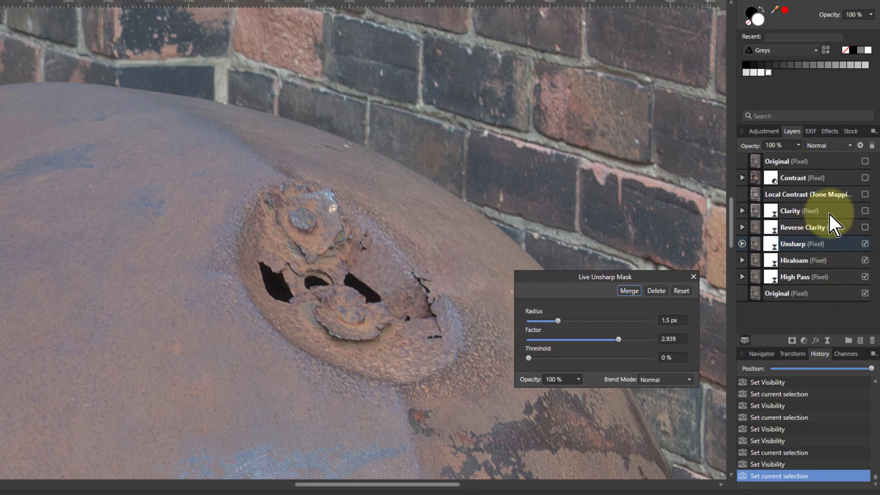
click(864, 162)
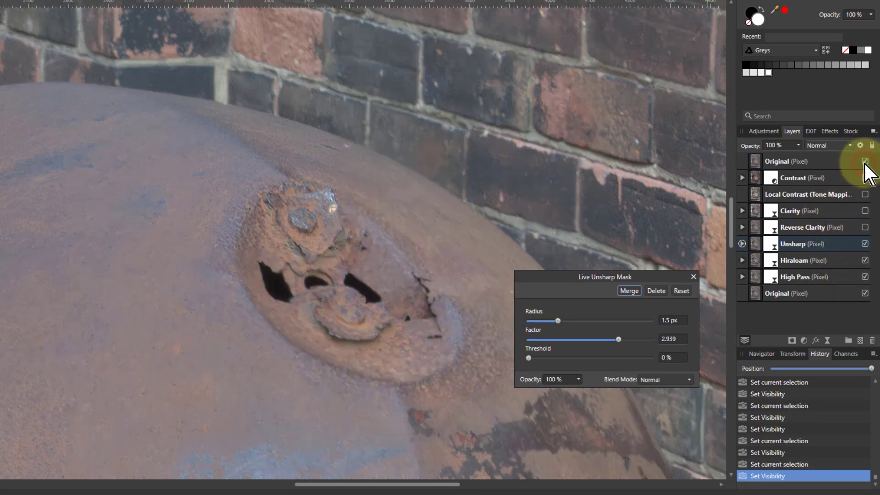
click(864, 162)
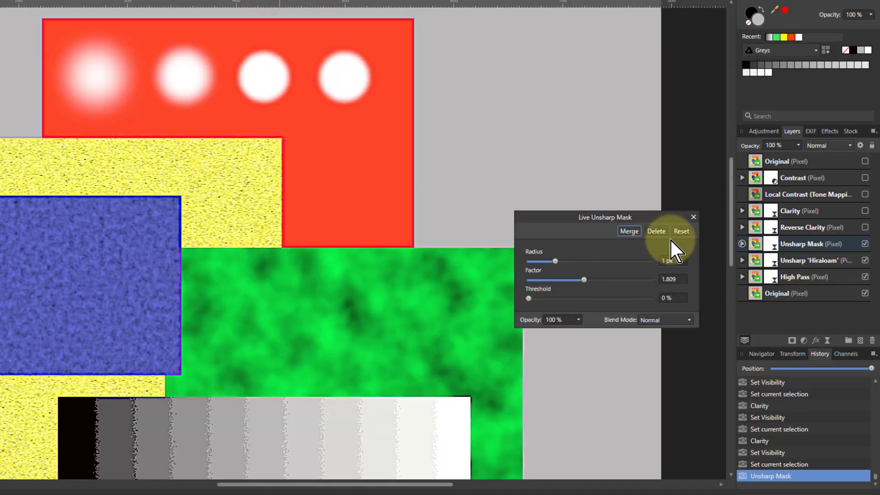
Close the Unsharp Mask settings and hide the Unsharp Mask layer in the test pattern.
click(693, 214)
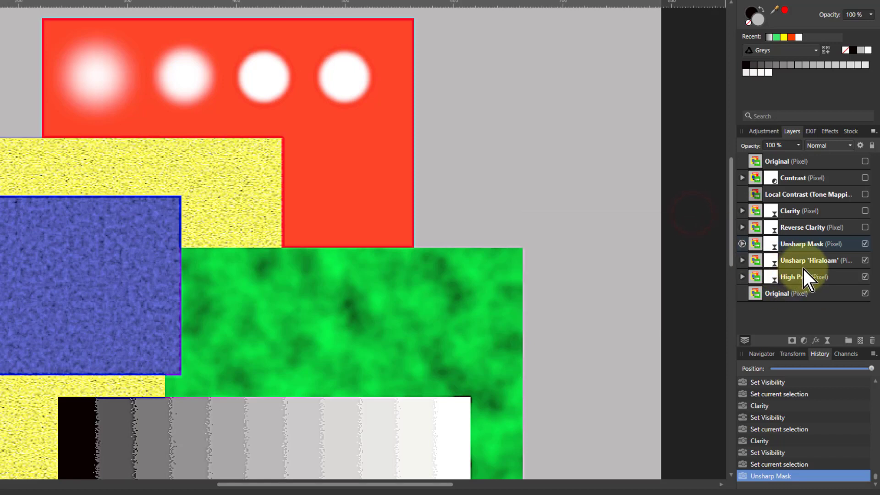
click(864, 244)
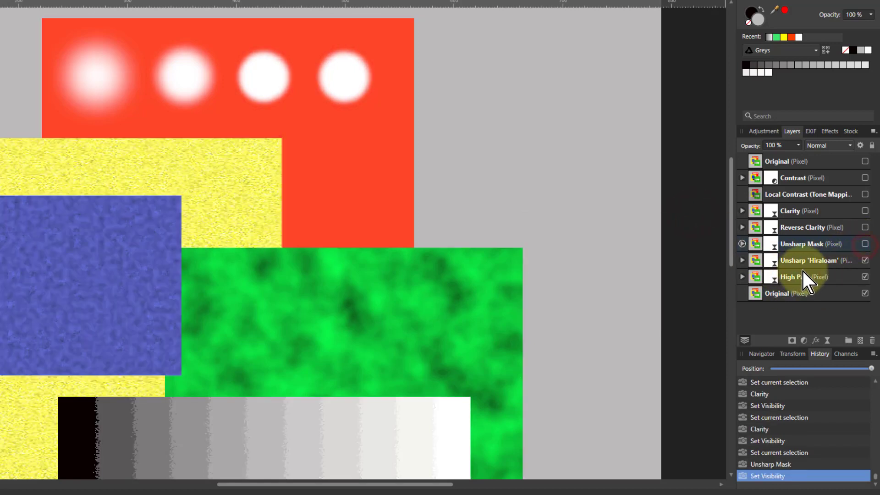
Open the Unsharp 'Hiraloam' layer's settings, set Radius to 100 px and Factor to about 0.24.
double_click(770, 264)
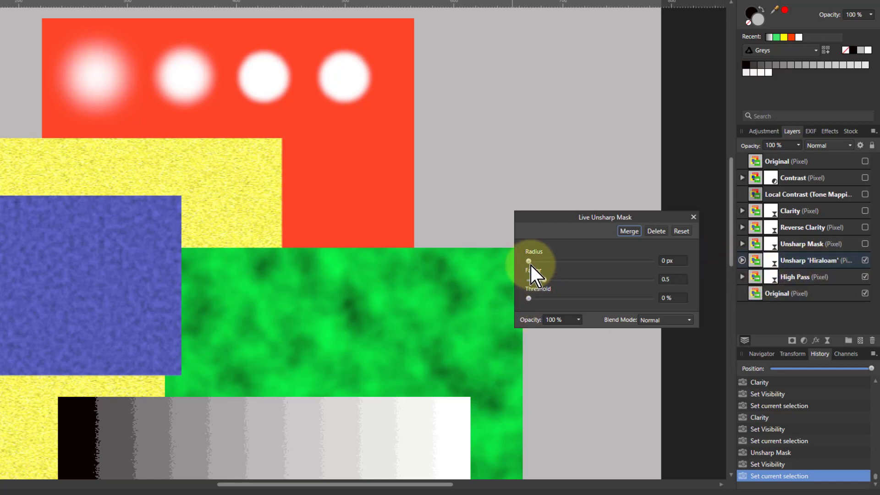
drag(529, 262, 697, 263)
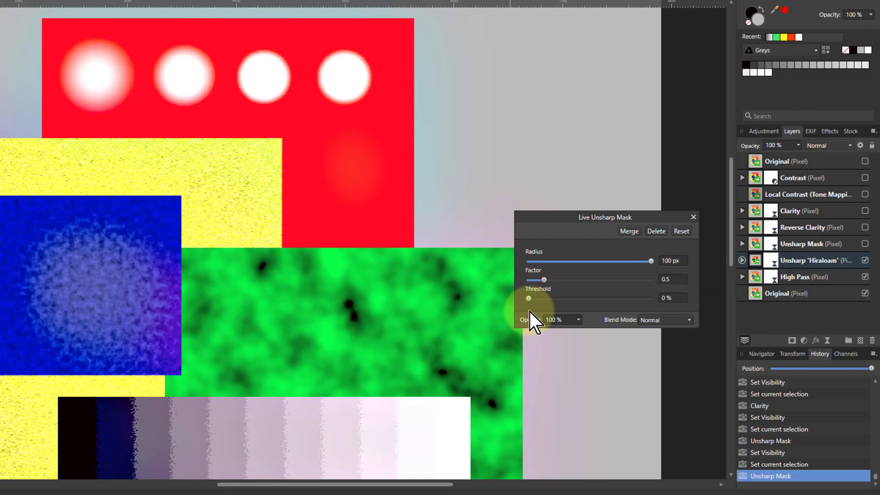
mouse_move(544, 280)
mouse_down()
mouse_move(527, 281)
mouse_move(534, 284)
mouse_up()
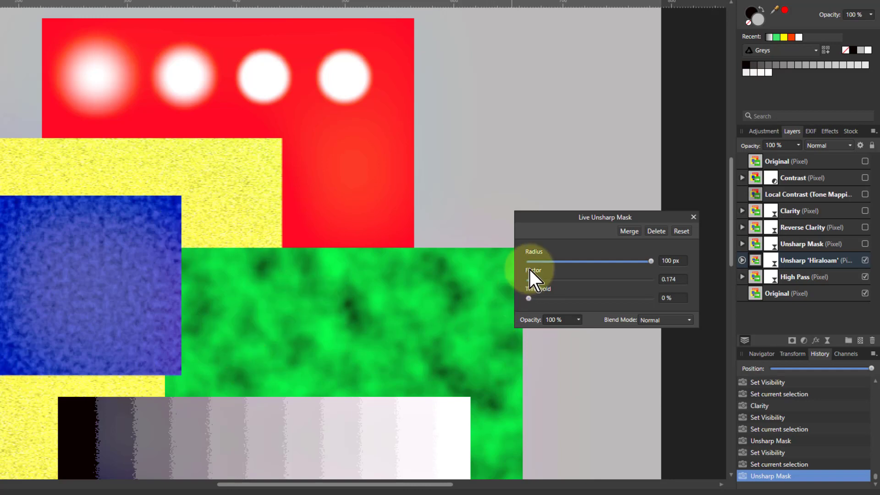
drag(535, 279, 535, 283)
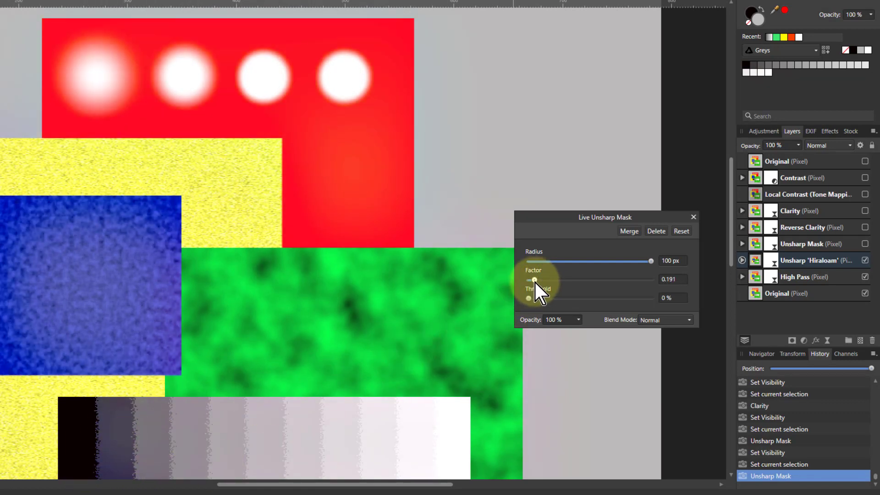
mouse_move(534, 282)
mouse_down()
mouse_move(566, 280)
mouse_move(526, 284)
mouse_move(536, 282)
mouse_up()
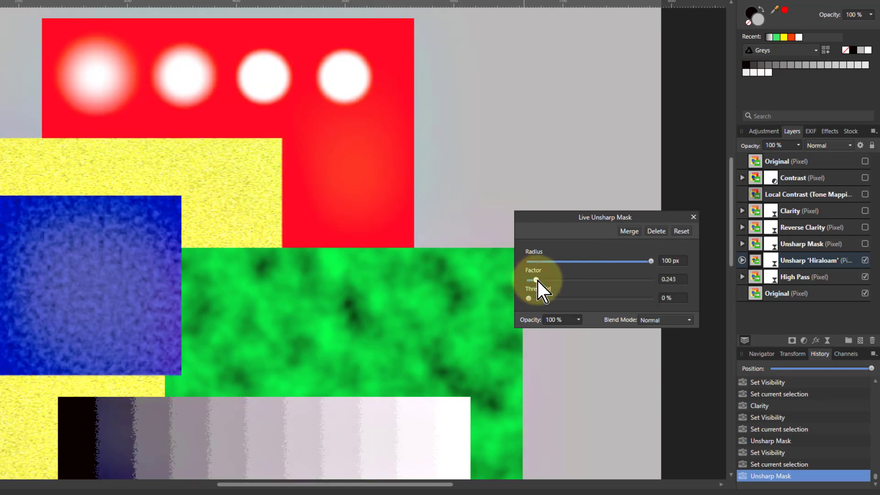
Lower the test pattern's Unsharp 'Hiraloam' Radius to about 29.4 px.
drag(646, 261, 608, 266)
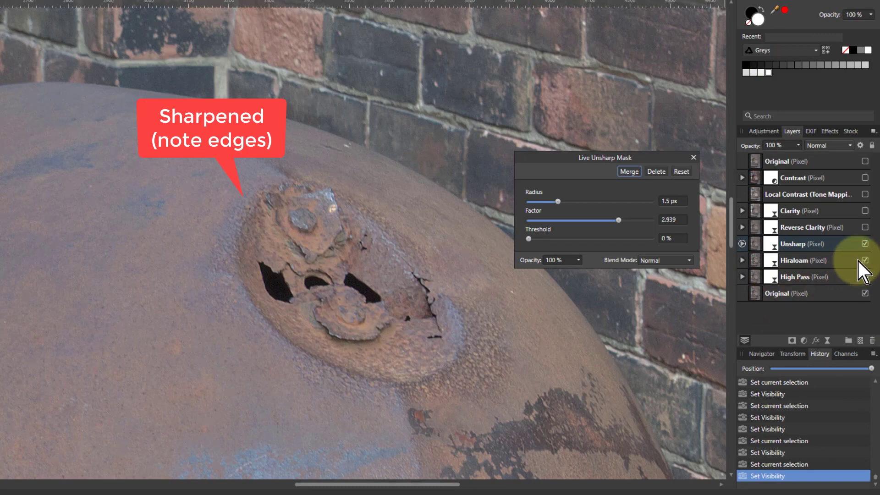
On the truck photo, select the Hiraloam layer and toggle the Unsharp, Hiraloam and Local Contrast layers to compare them.
click(864, 243)
click(769, 260)
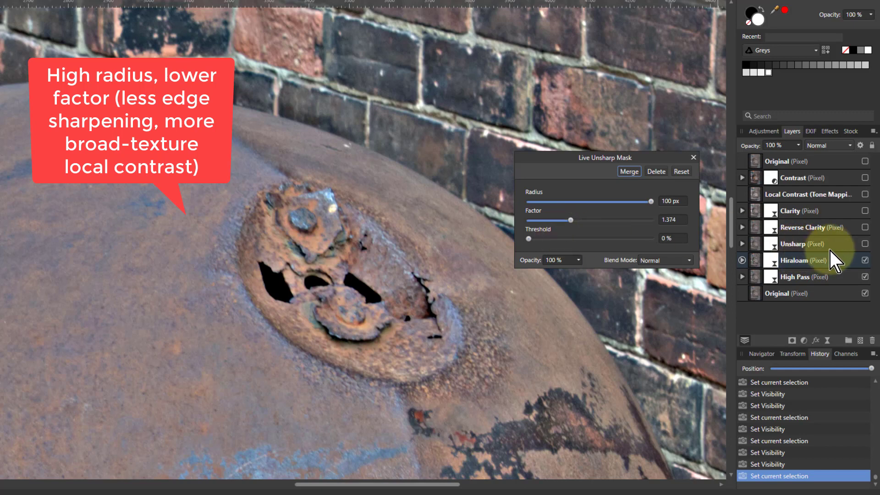
click(864, 244)
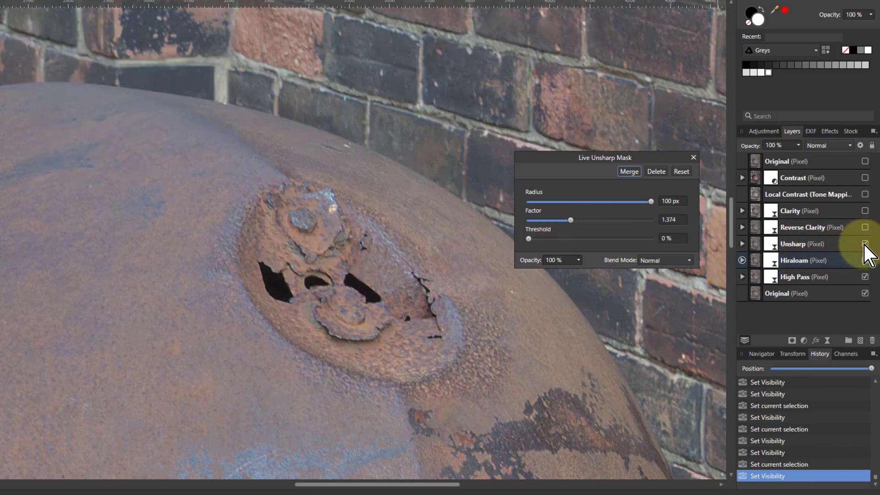
click(864, 259)
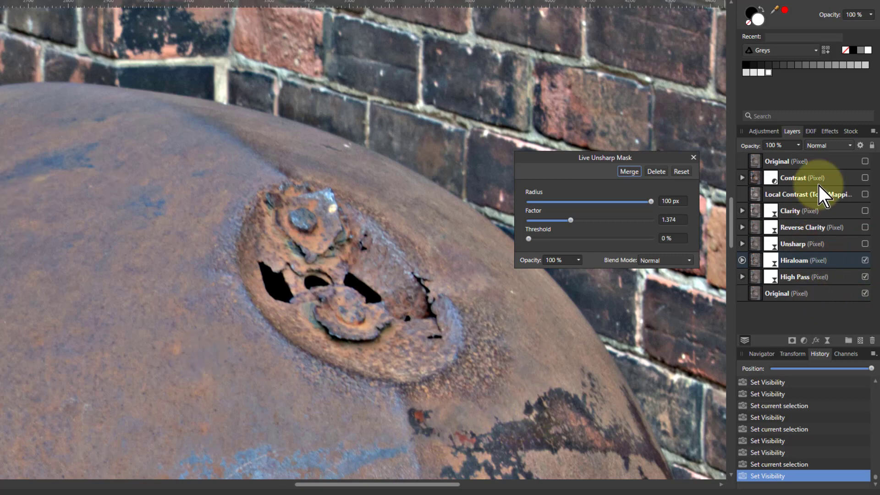
click(865, 194)
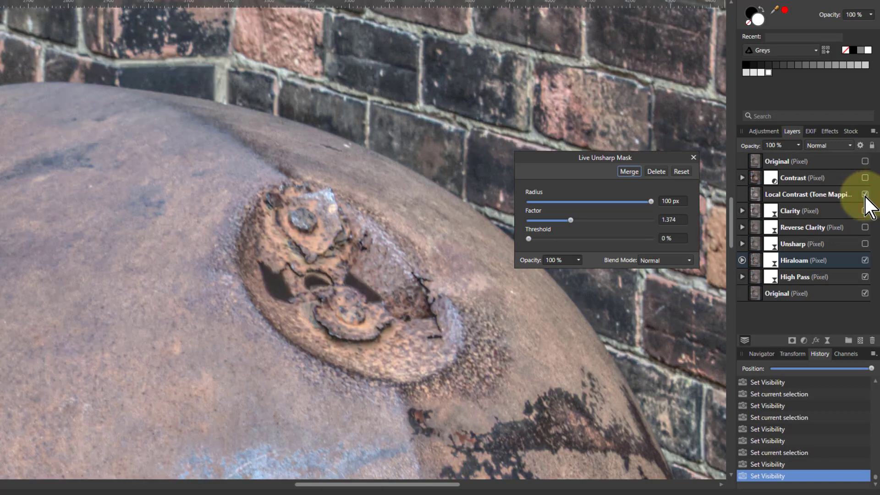
click(864, 195)
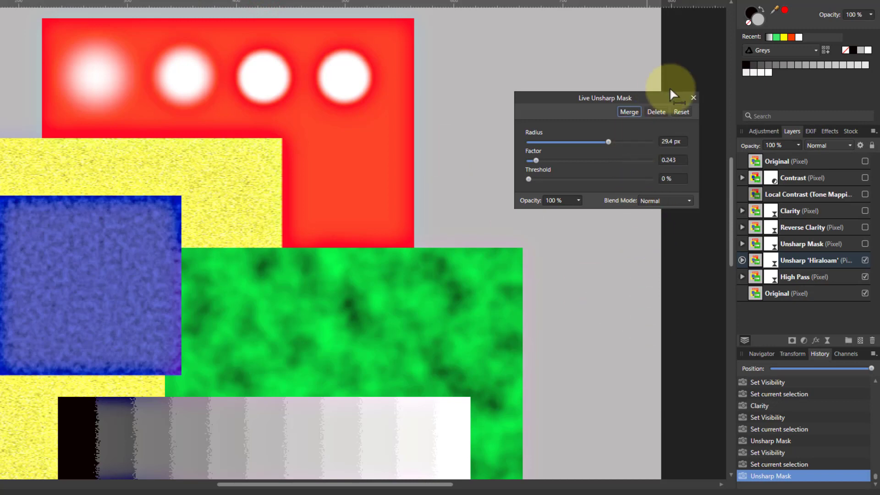
Close the Unsharp Mask settings and hide the Unsharp 'Hiraloam' layer in the test pattern.
click(693, 98)
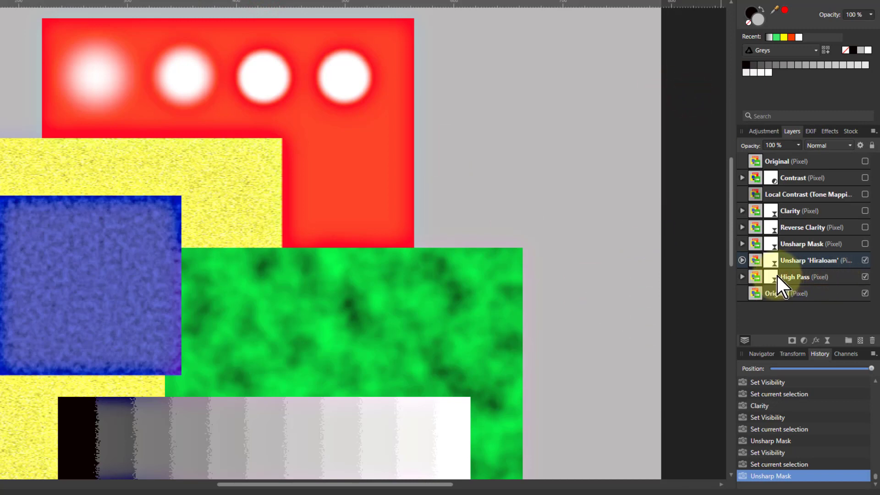
click(864, 260)
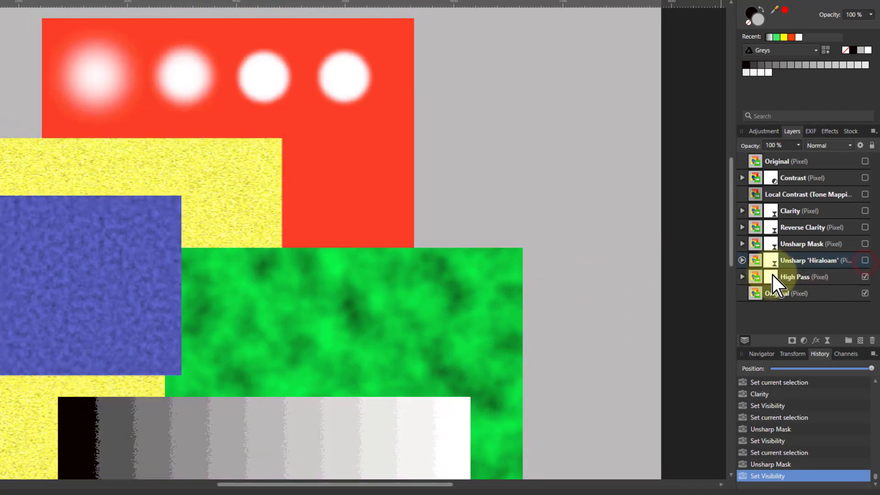
Open the High Pass layer's settings in the test pattern and set its Radius to about 3.1 px.
click(772, 277)
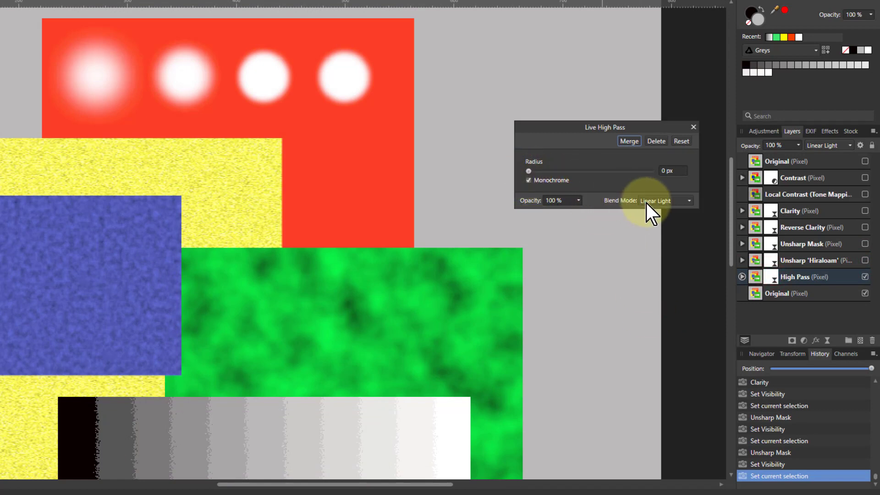
drag(528, 171, 558, 173)
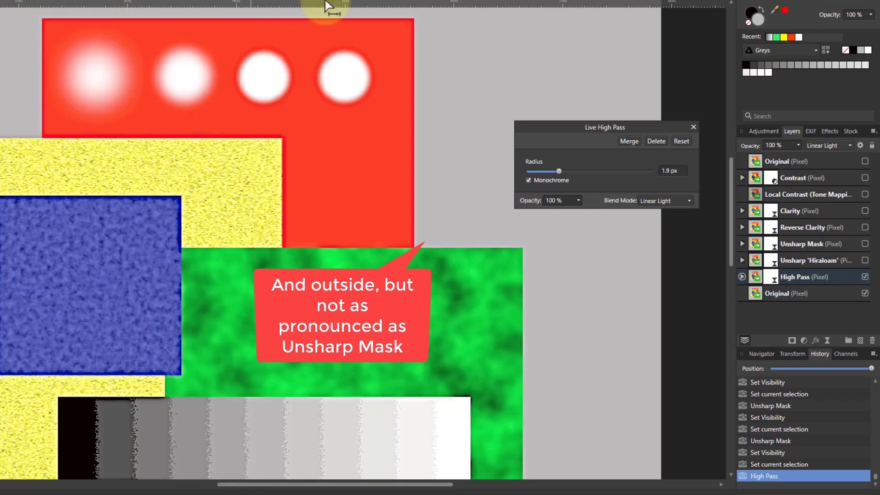
drag(559, 172, 565, 170)
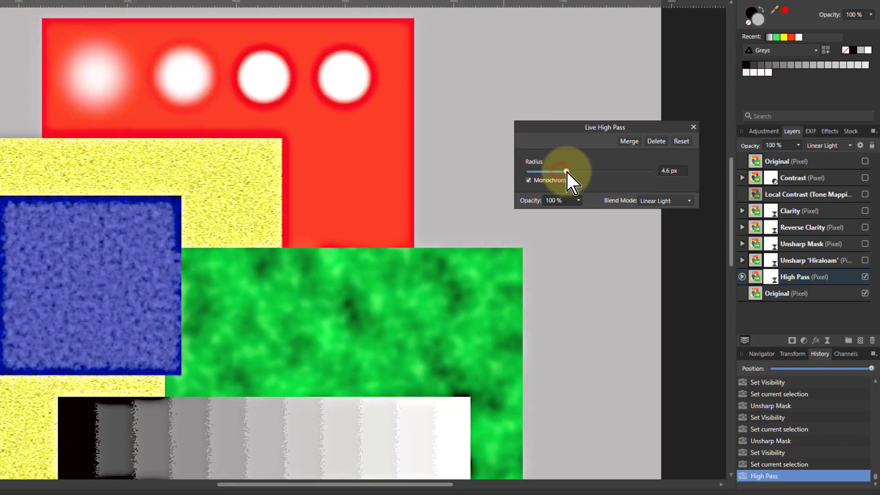
Toggle the Unsharp Mask layer on and off to compare it with High Pass.
click(865, 244)
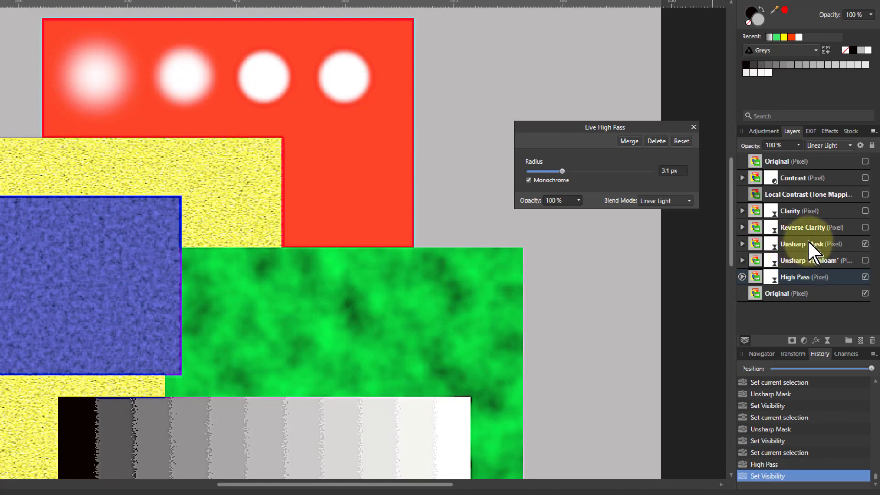
click(864, 244)
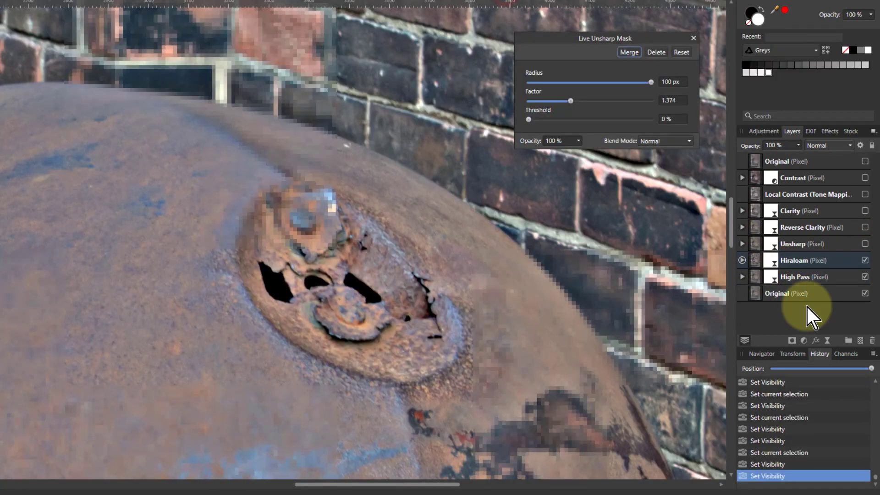
Hide the Hiraloam layer on the truck photo and close its Unsharp Mask settings.
click(864, 260)
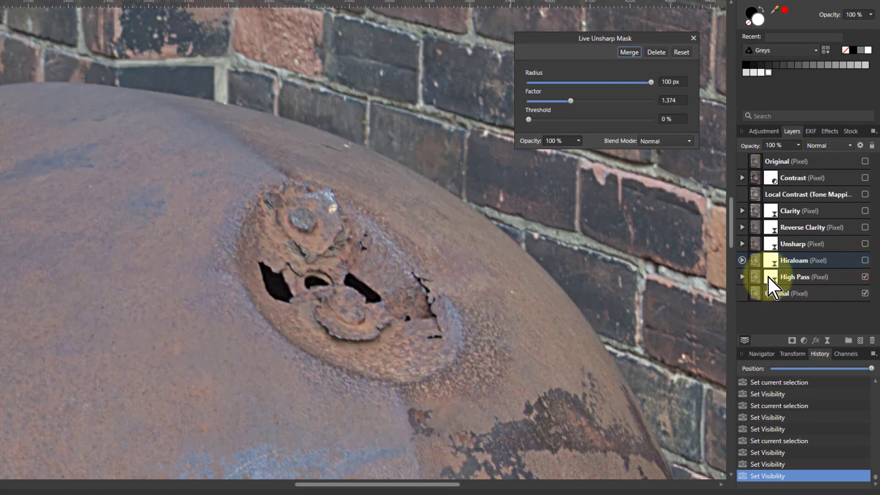
click(693, 38)
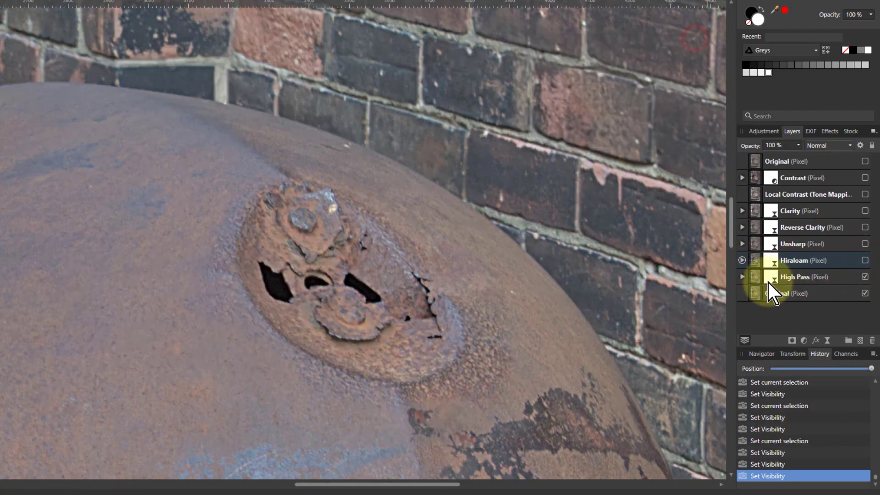
Select the truck's High Pass layer and toggle the top Original layer to compare.
click(754, 275)
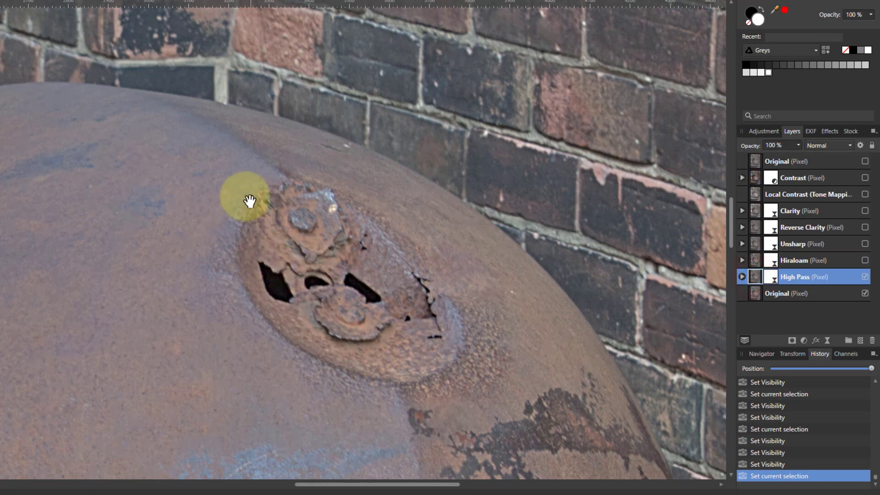
click(864, 160)
click(864, 161)
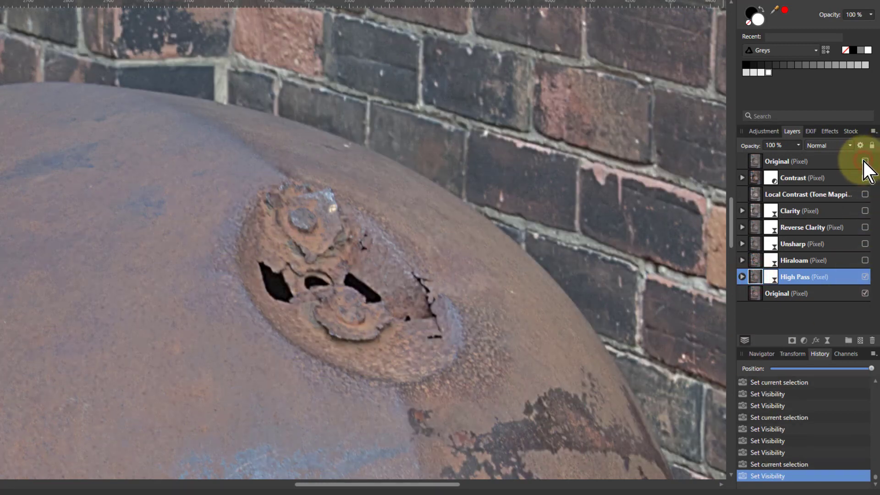
Open the truck's High Pass settings, set Radius to about 13.3 px, and close them.
click(774, 277)
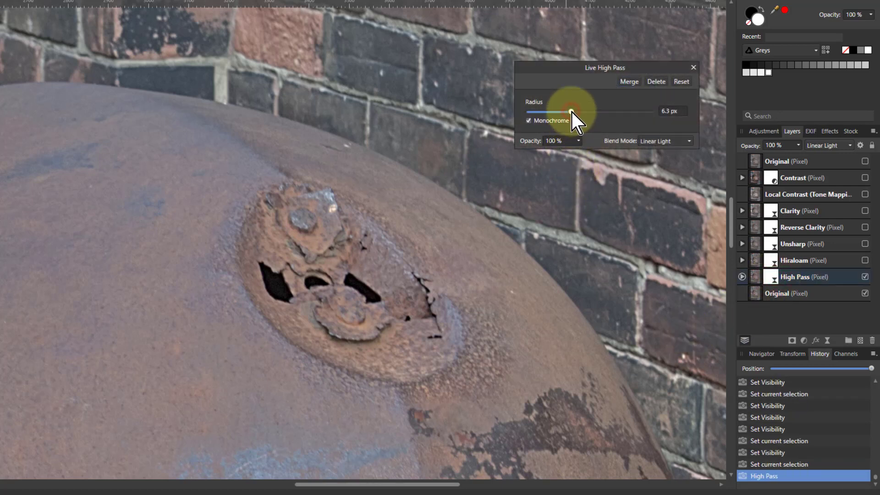
drag(571, 112, 587, 112)
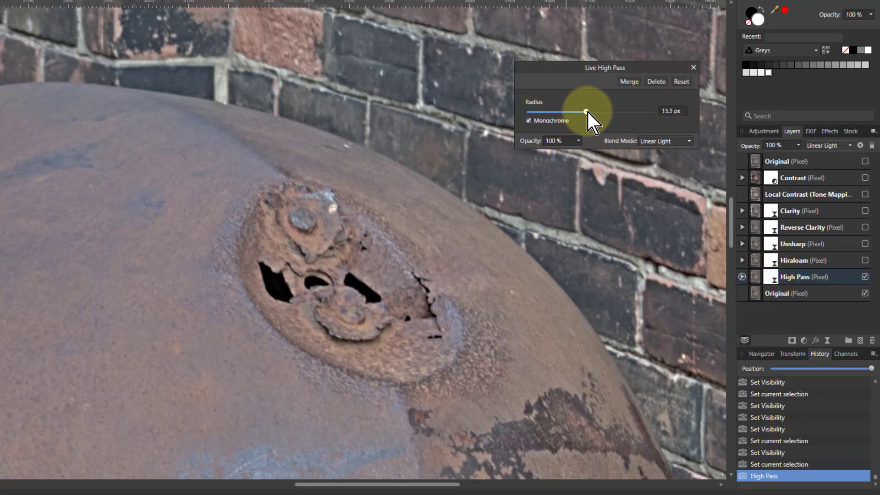
click(693, 67)
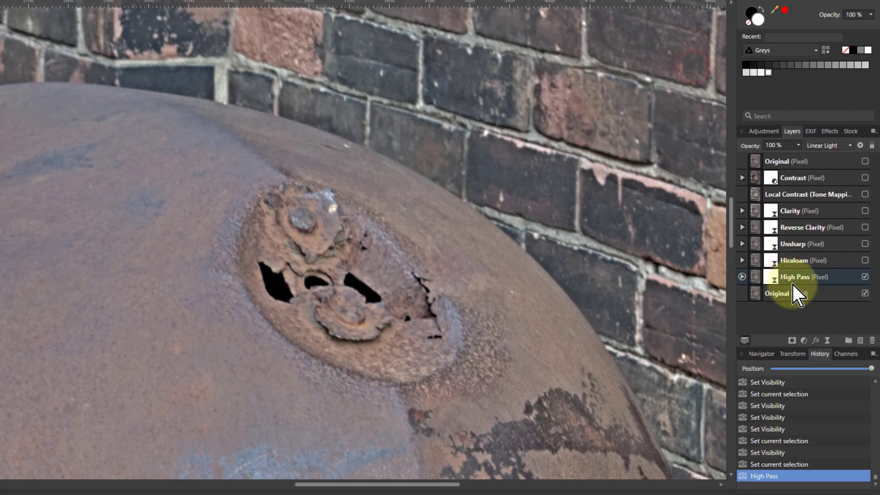
Toggle the Unsharp layer to compare it with High Pass and fit the whole truck photo in view.
click(865, 244)
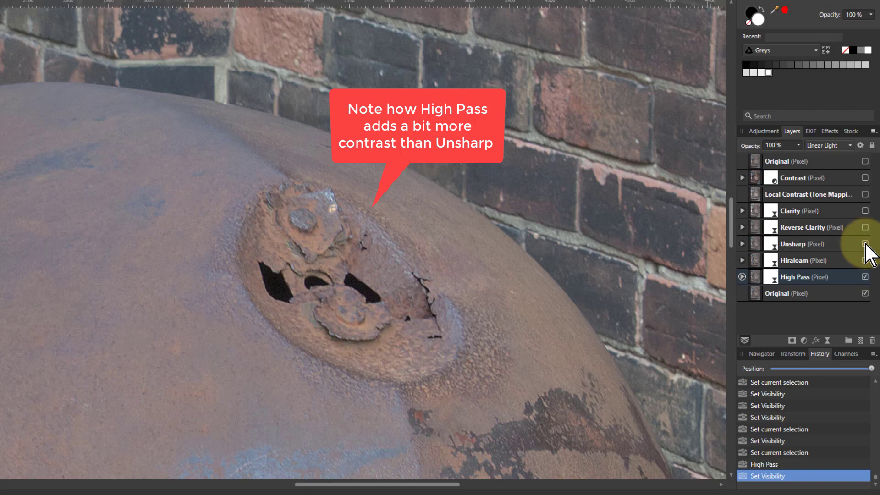
click(864, 244)
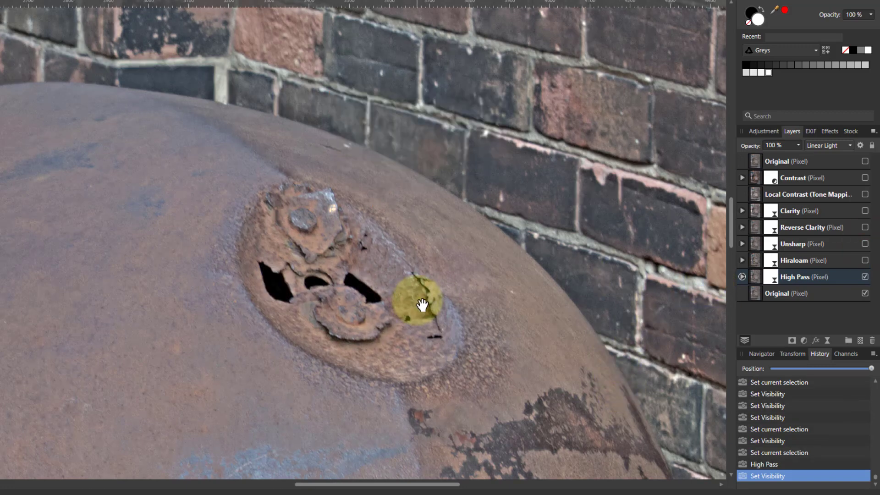
key(ctrl+0)
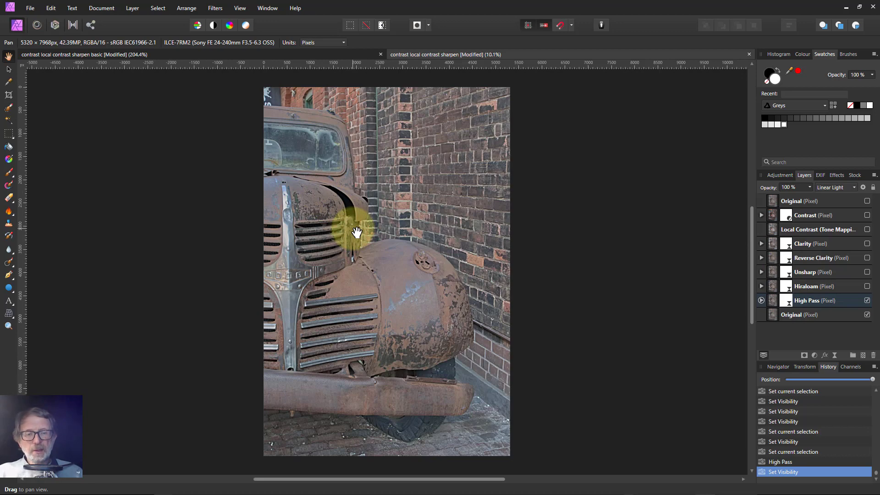
Switch to the test pattern document and close its Live High Pass settings.
click(251, 55)
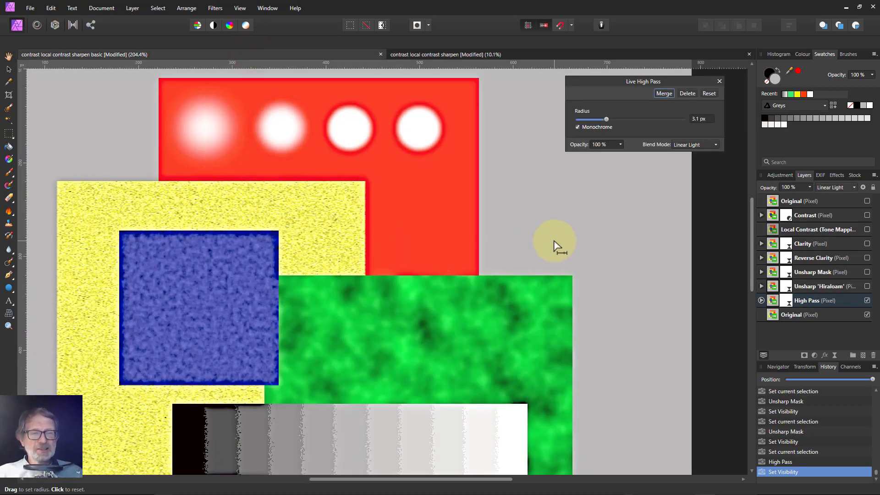
click(718, 81)
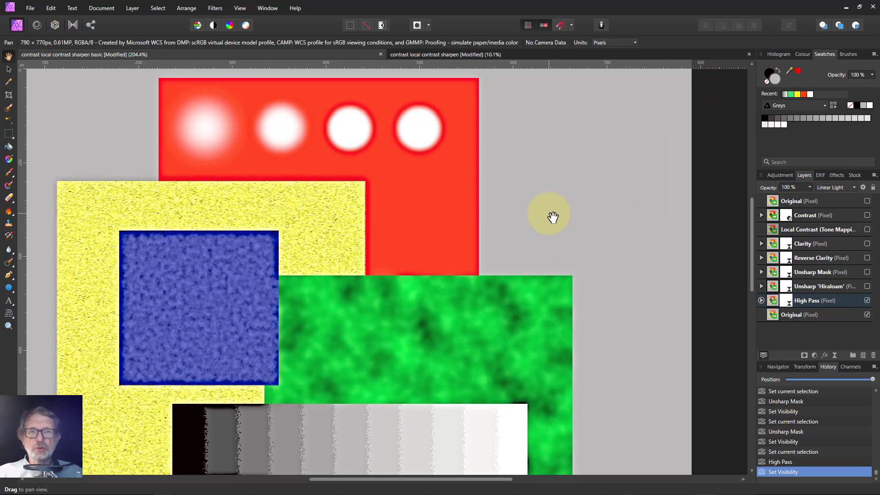